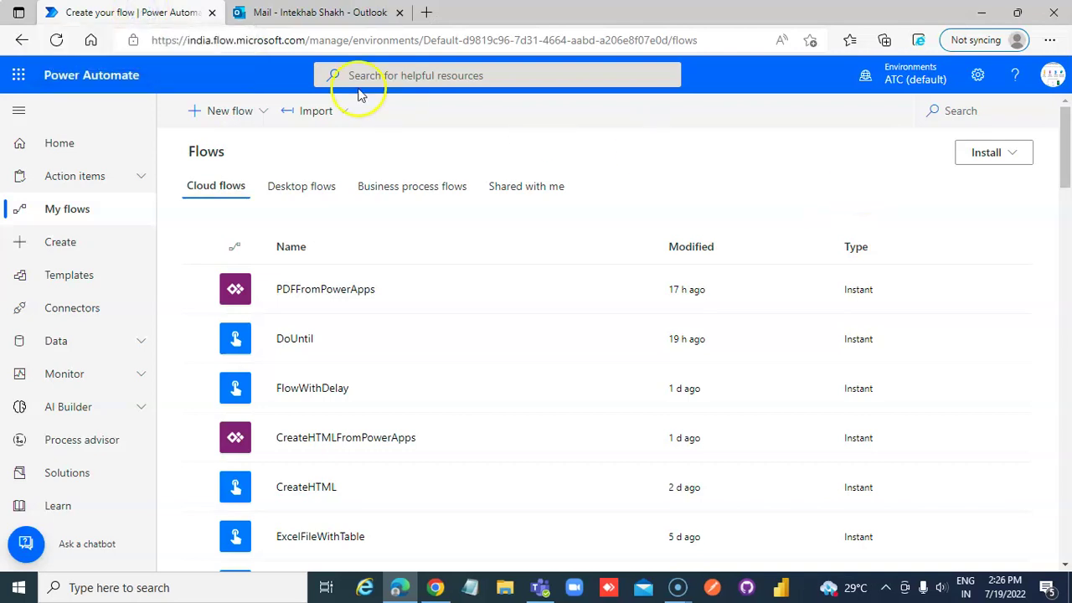
Create an instant cloud flow named TheSwitch using the 'Manually trigger a flow' trigger.
left_click(267, 112)
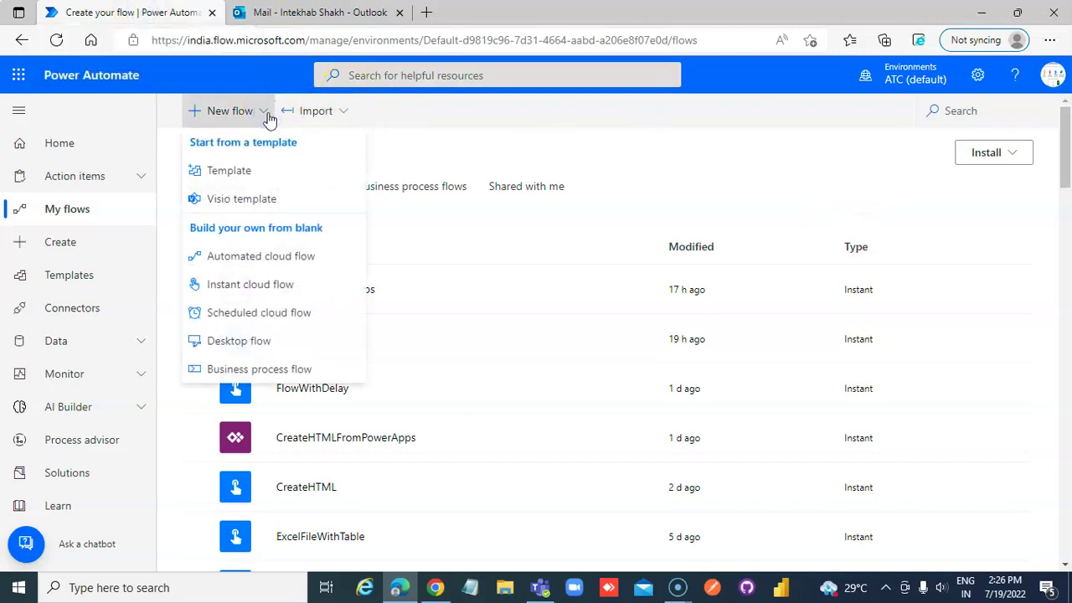
left_click(283, 288)
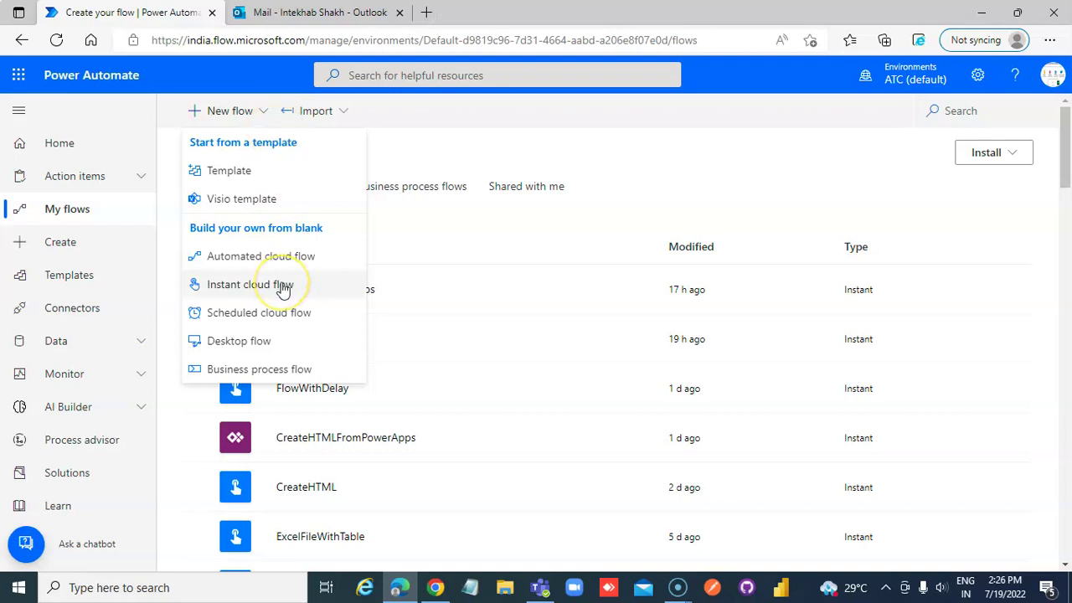
left_click(284, 287)
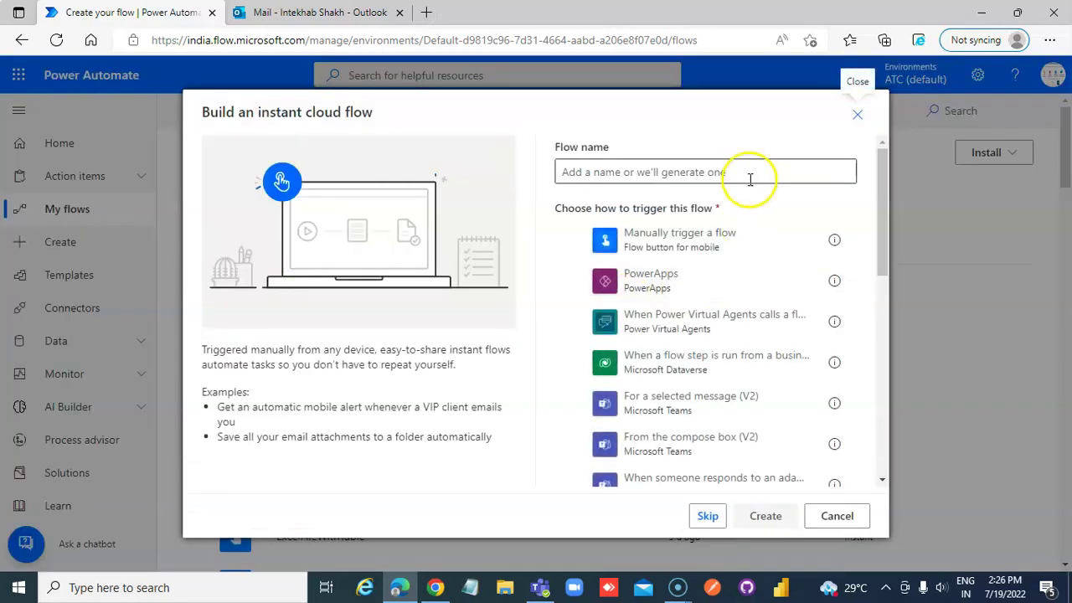
left_click(748, 177)
type("TheSwitch")
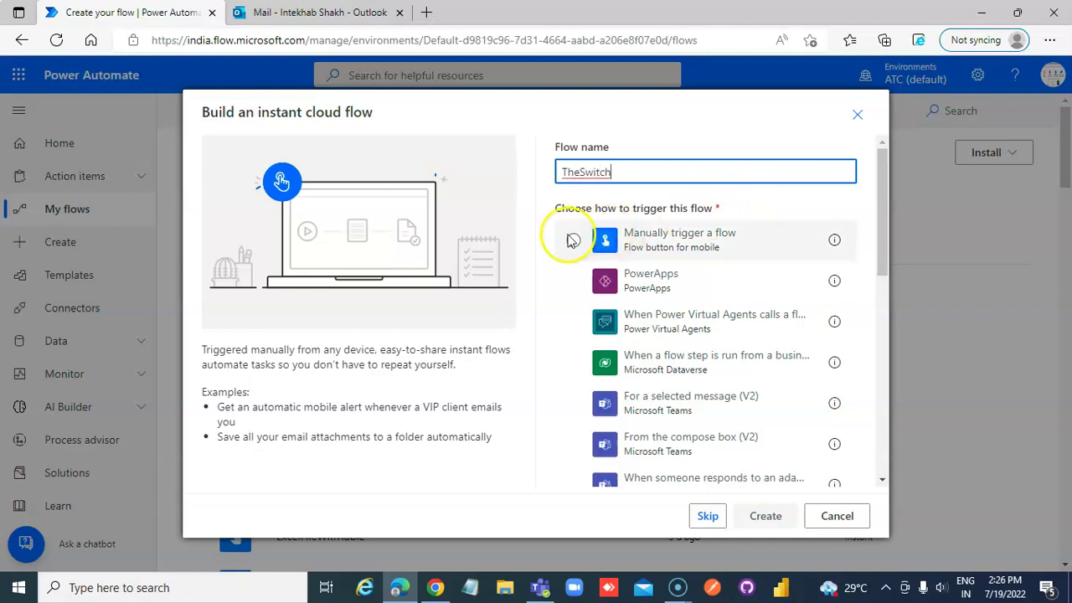
left_click(572, 240)
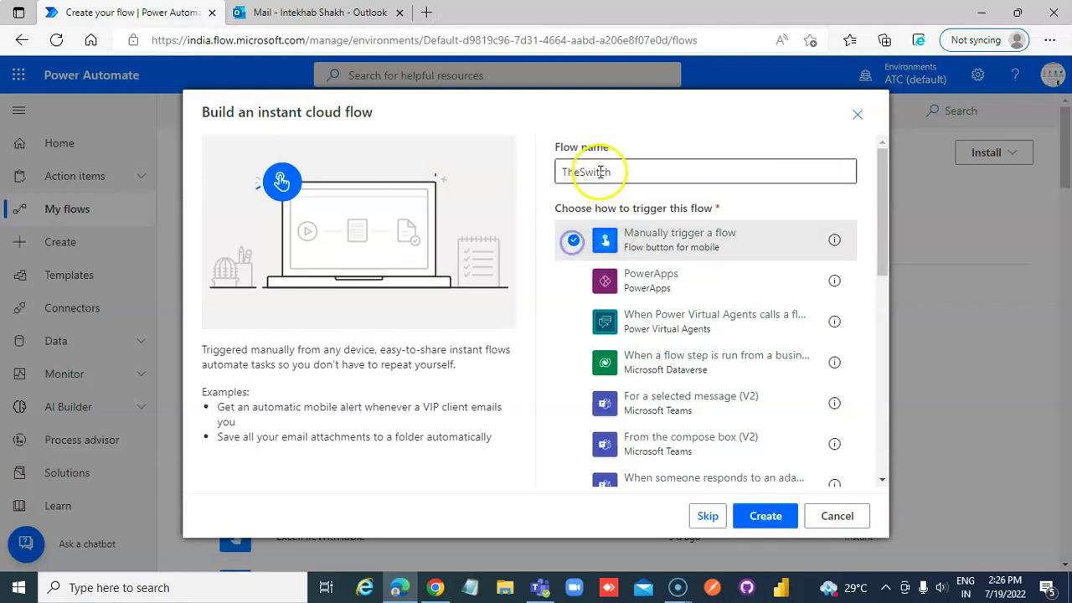
left_click(762, 517)
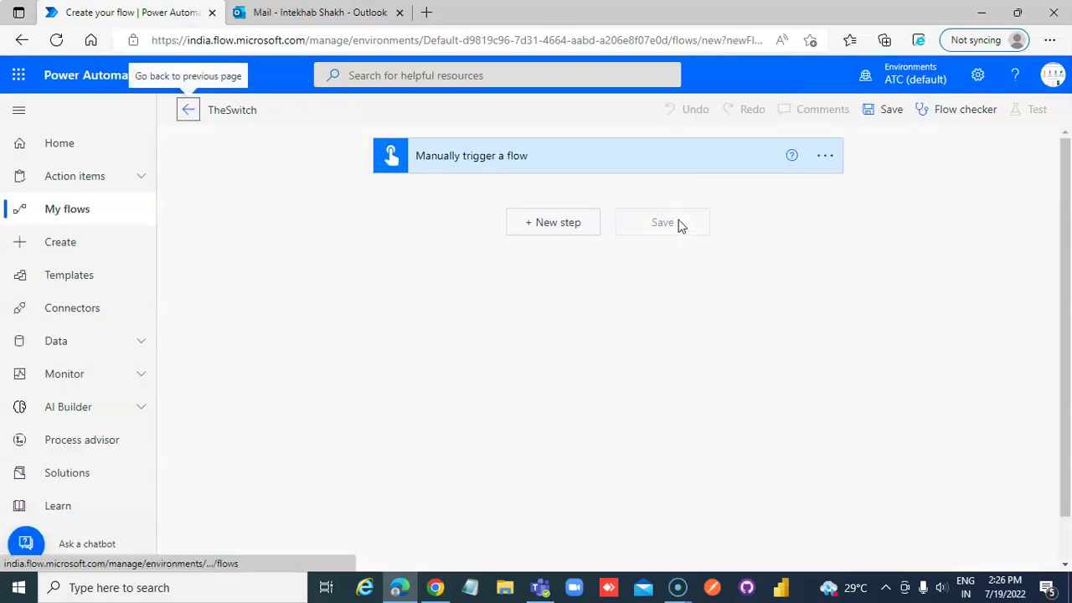
Add an Initialize variable step creating variable x of type Integer with value 1.
left_click(591, 225)
type("Initialze")
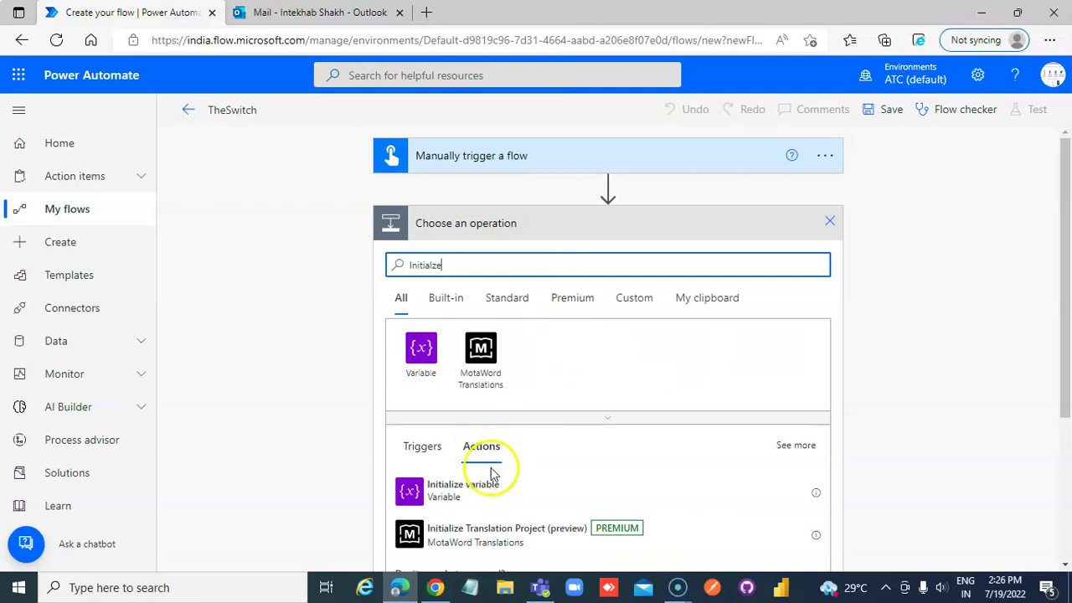
left_click(466, 506)
left_click(546, 260)
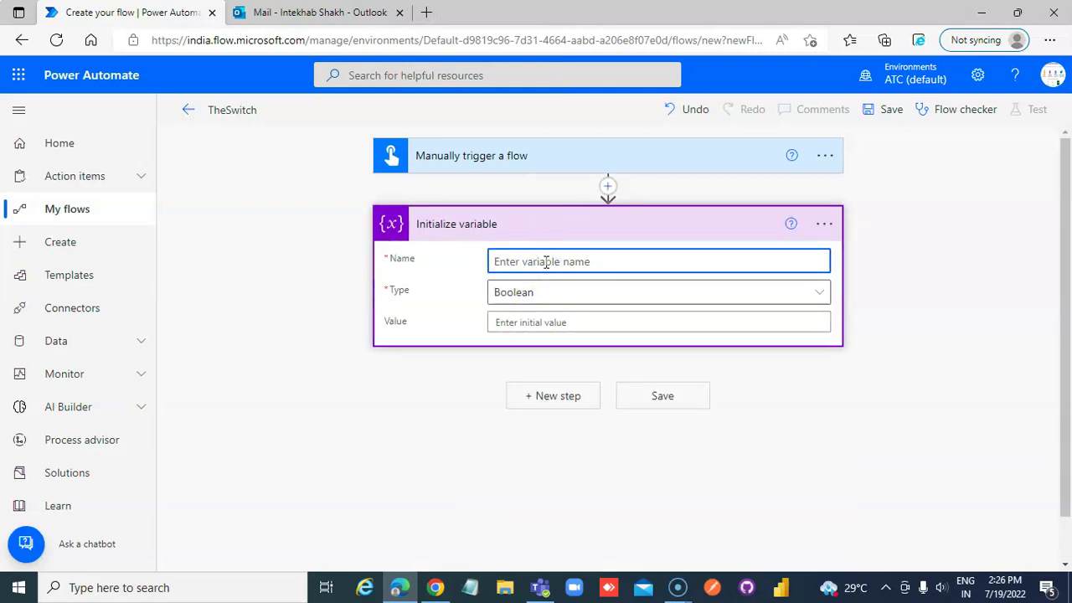
type("x")
left_click(550, 293)
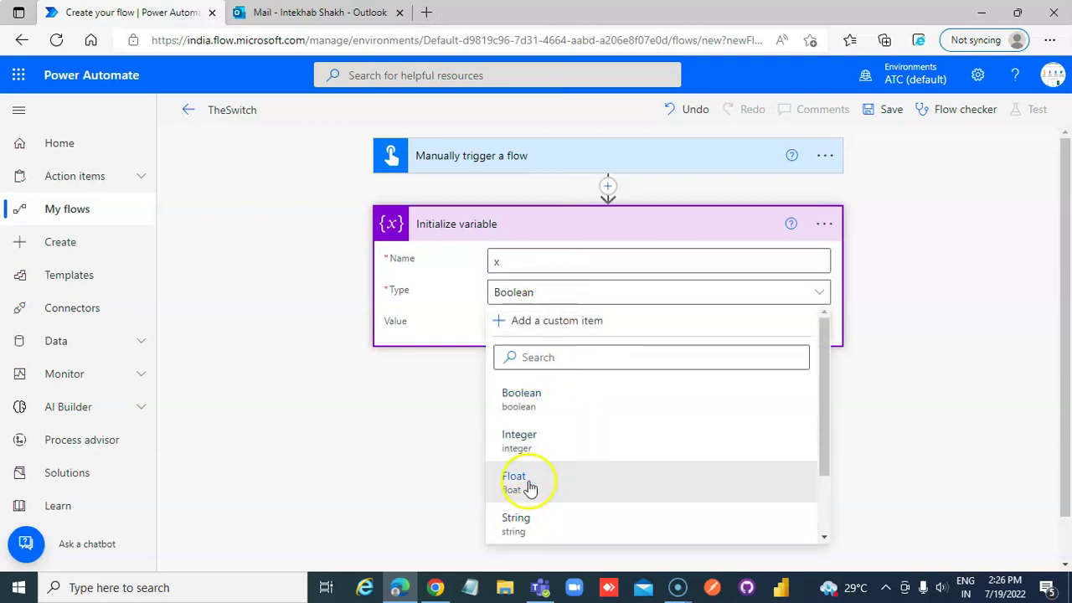
left_click(529, 444)
left_click(521, 321)
type("1")
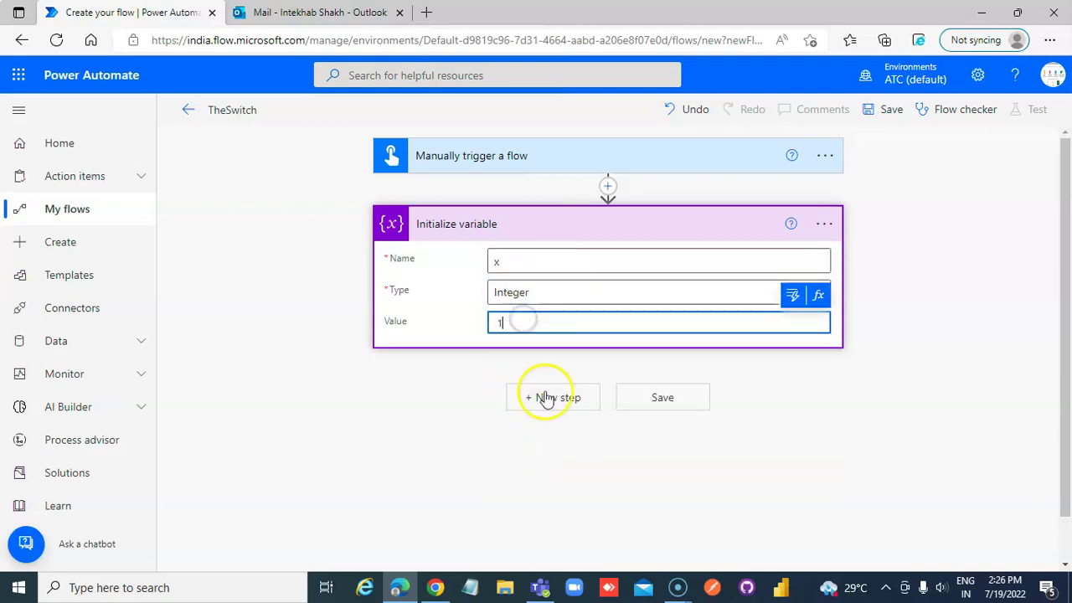
left_click(545, 398)
type("switch")
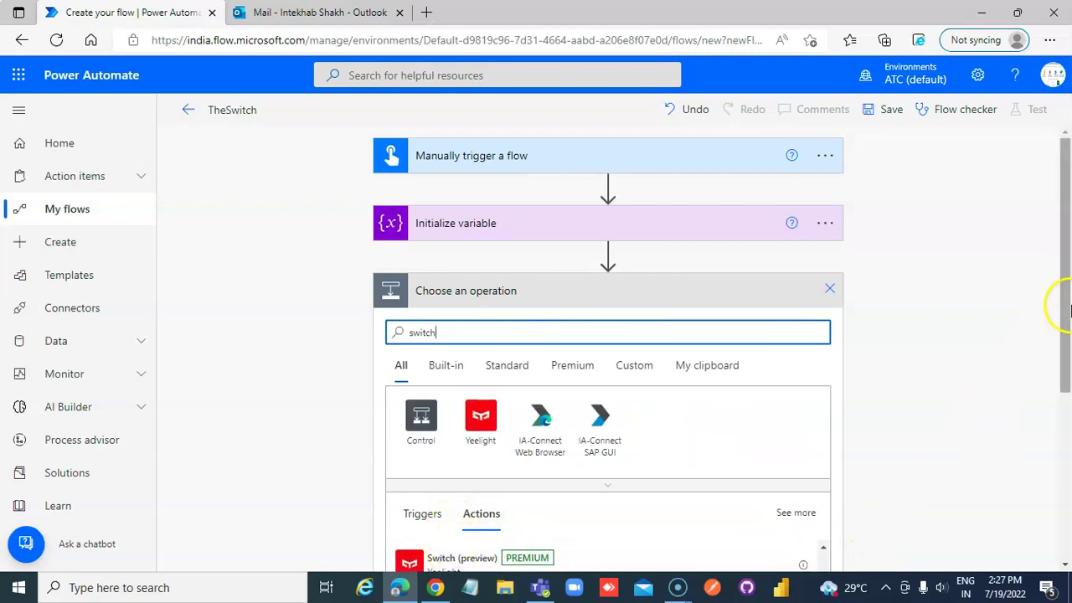
Add a Switch control evaluating variable x, with its first case equal to 1.
left_click_drag(1064, 345, 1065, 402)
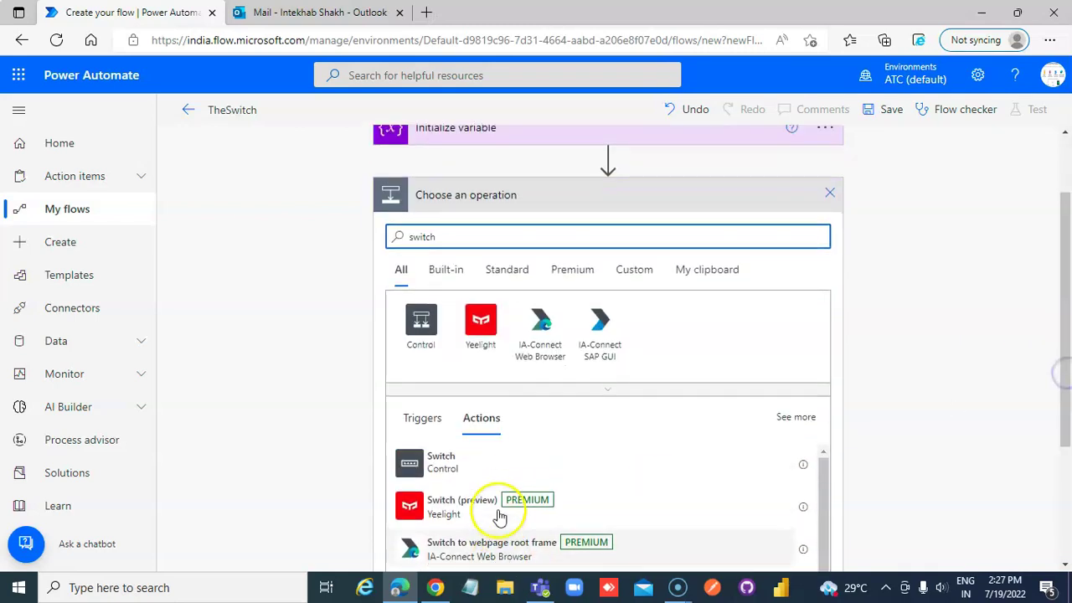
left_click(453, 466)
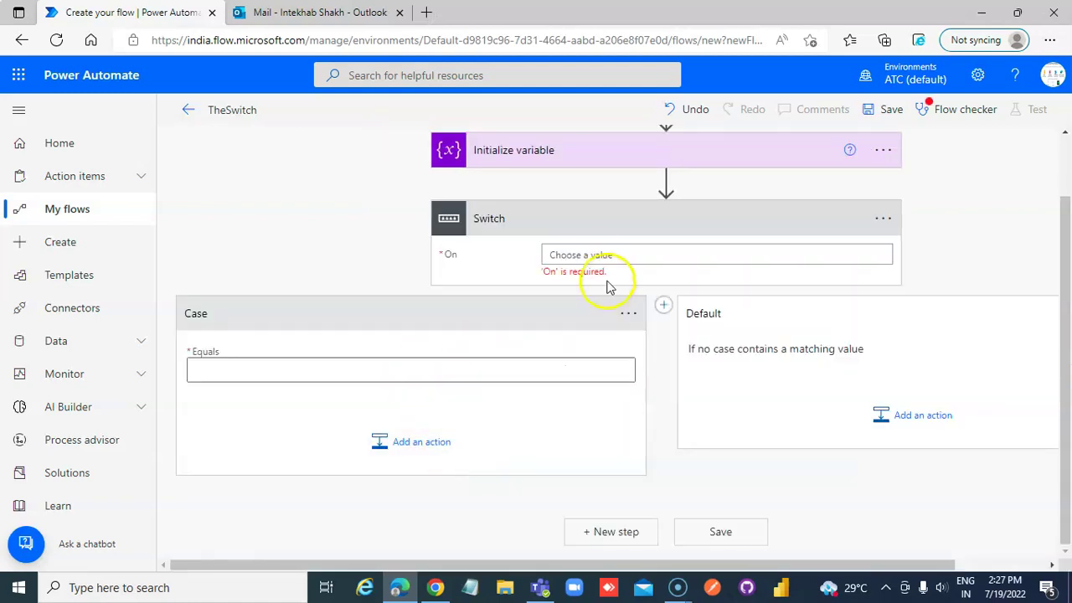
left_click(592, 257)
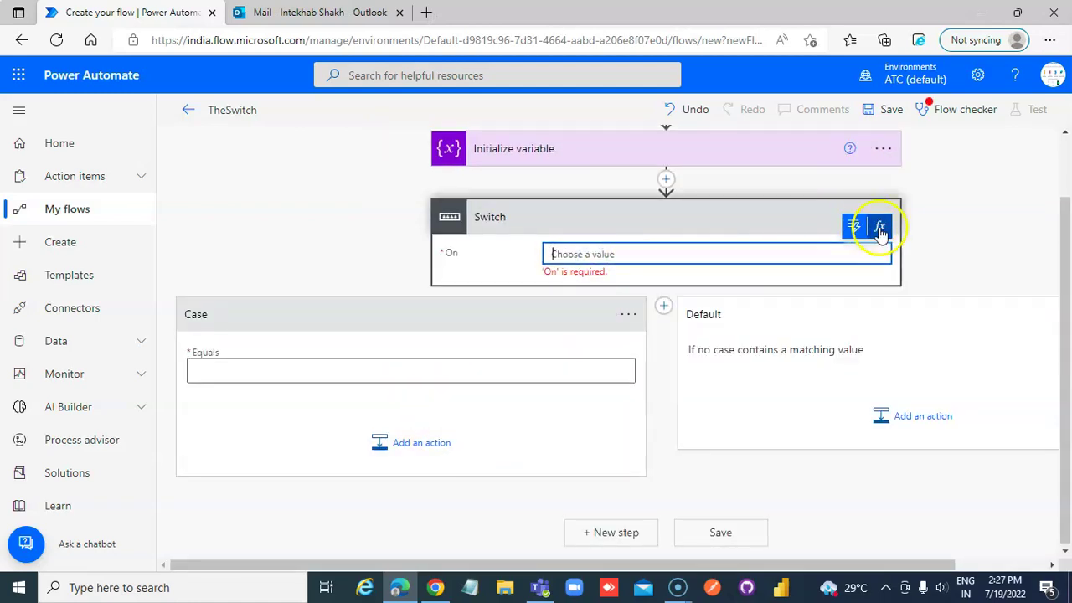
left_click(852, 228)
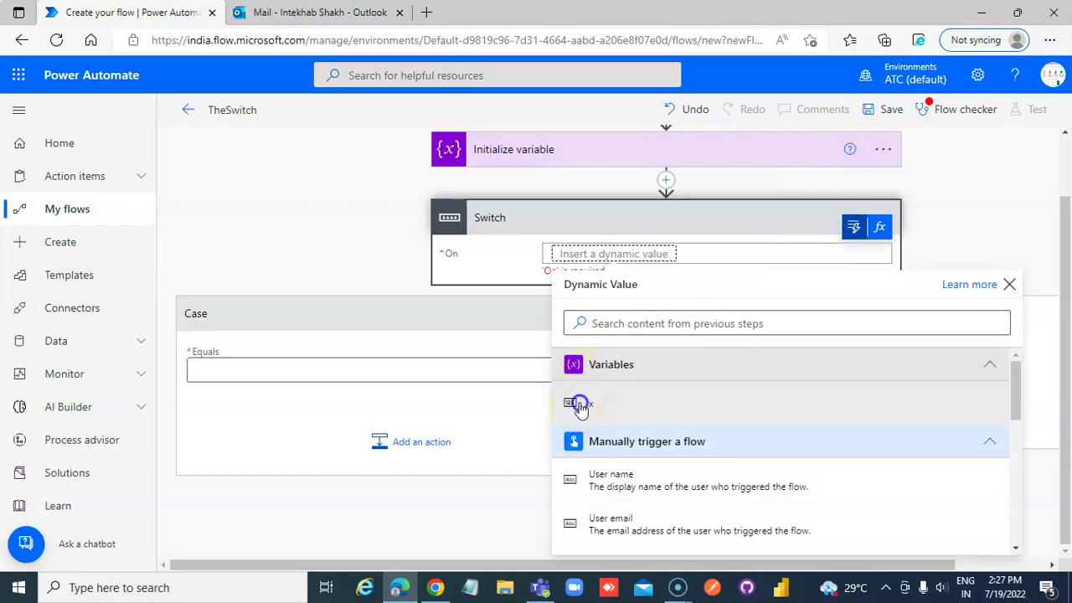
left_click(378, 362)
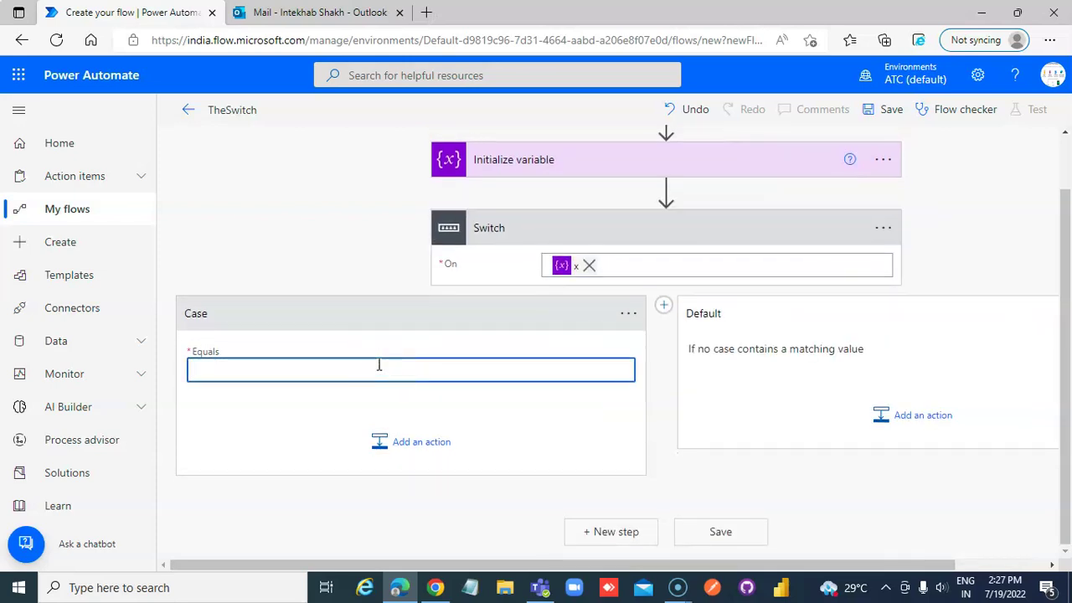
type("1")
left_click(411, 441)
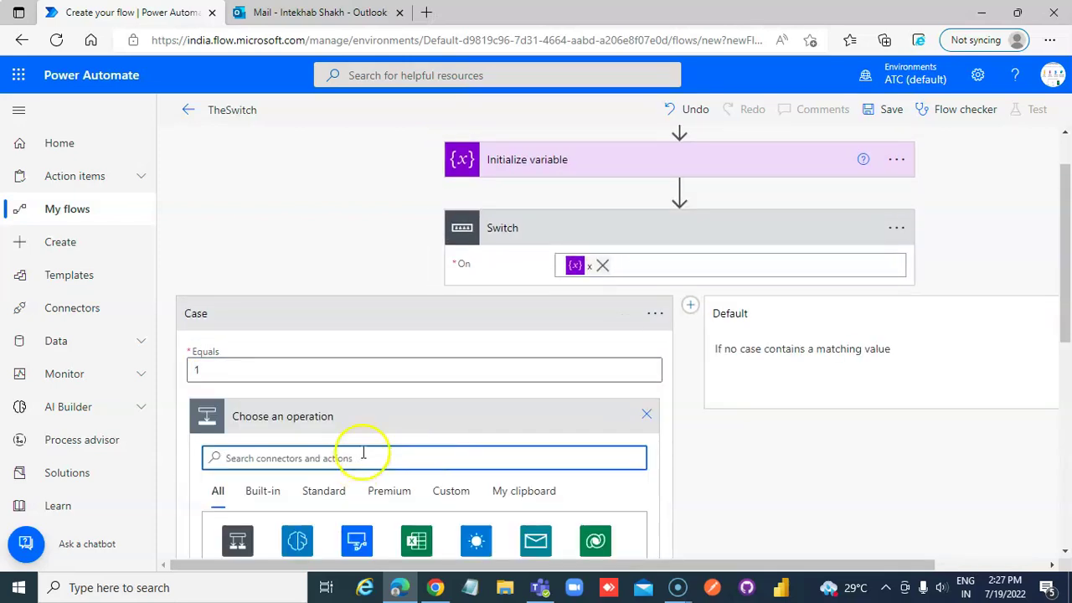
Give case 1 a Send an email (V2) action to the suggested recipient, subject and body 'Cook Pasta'.
scroll(363, 453, "down", 2)
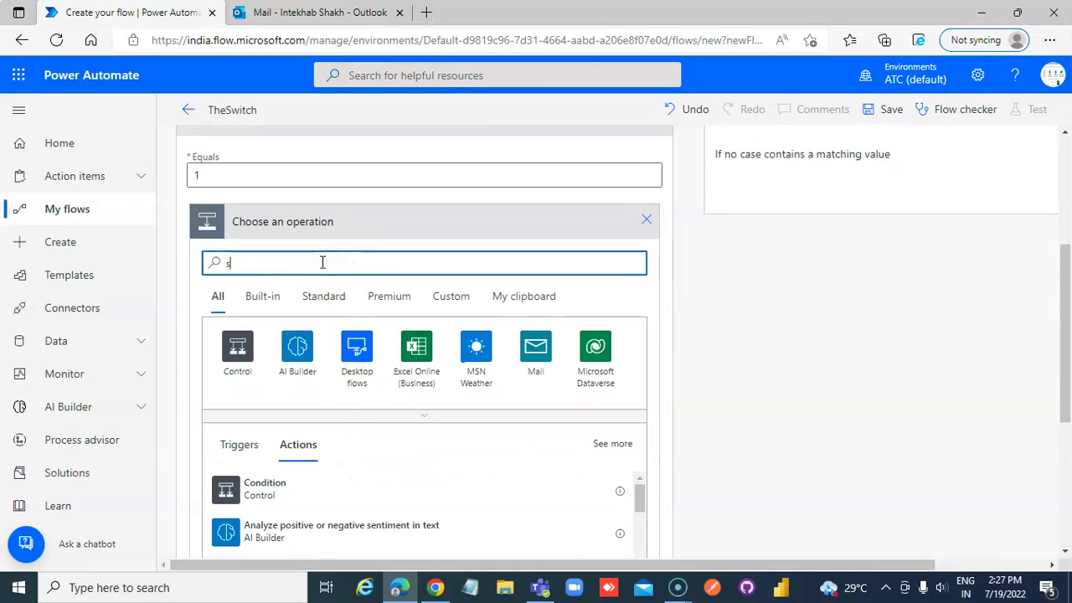
scroll(306, 503, "down", 2)
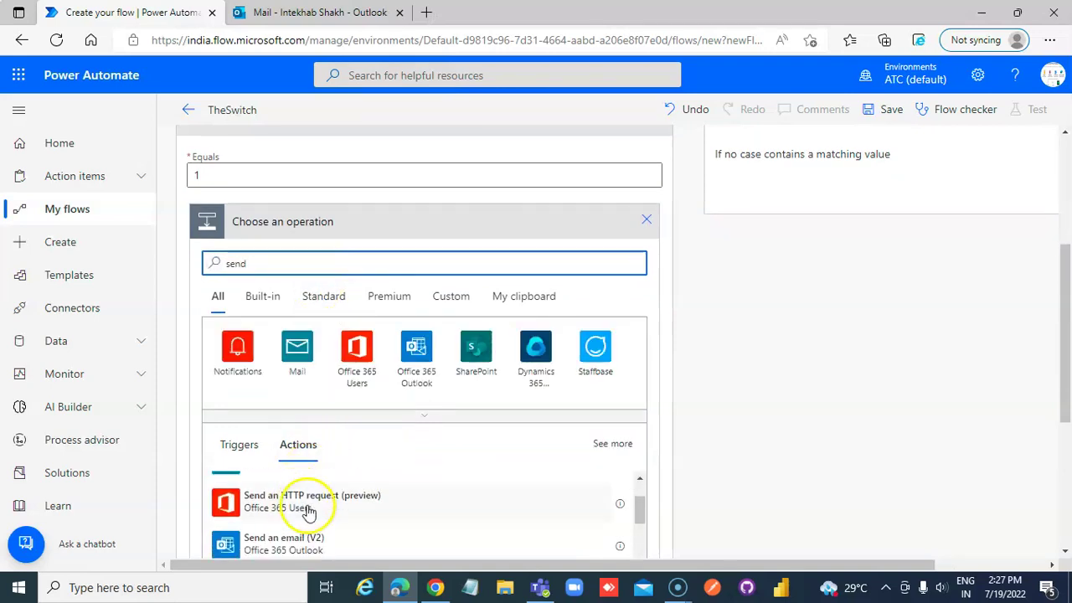
left_click(322, 542)
left_click(338, 266)
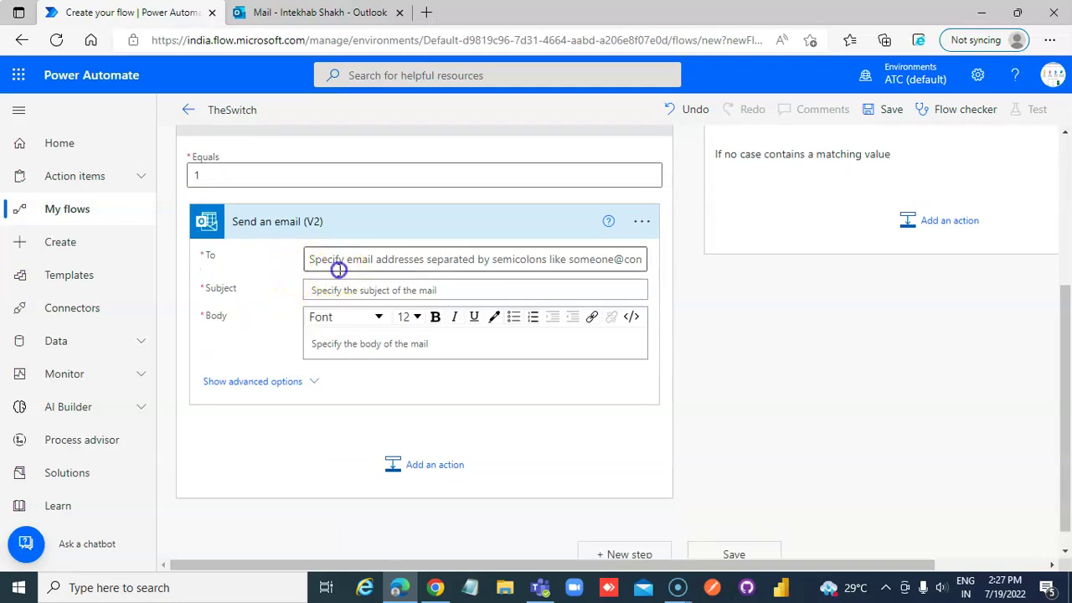
type("aa")
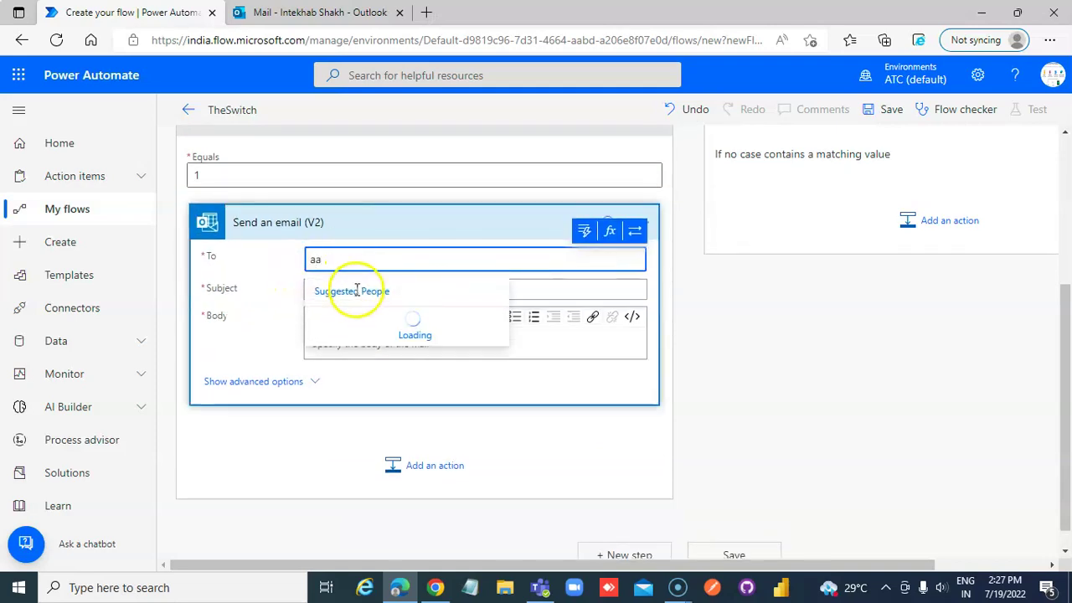
left_click(369, 323)
left_click(366, 292)
type("Cook Pasta")
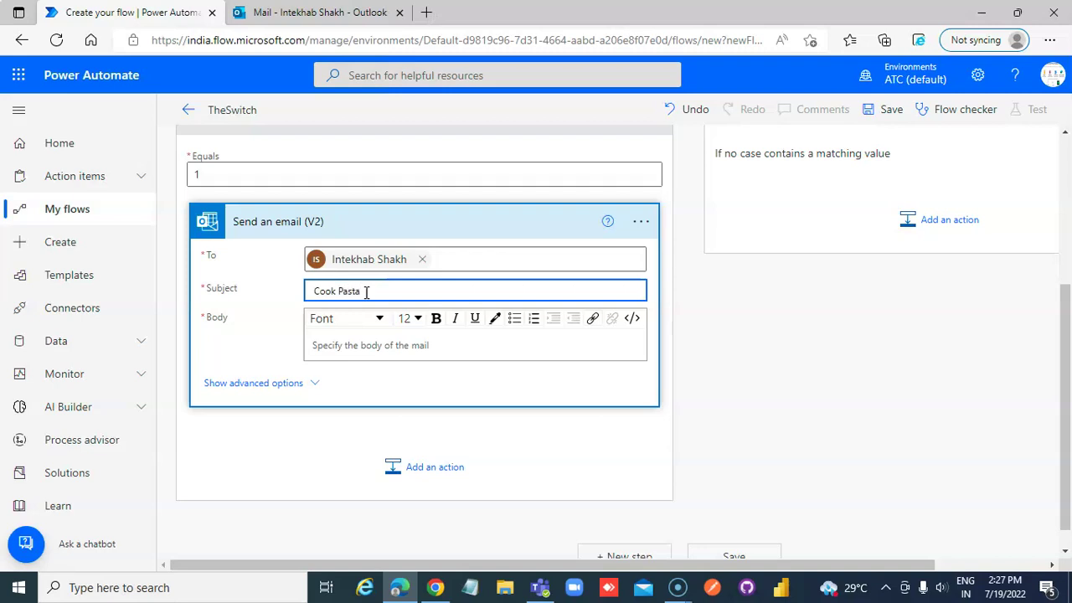
left_click(390, 345)
scroll(721, 398, "up", 2)
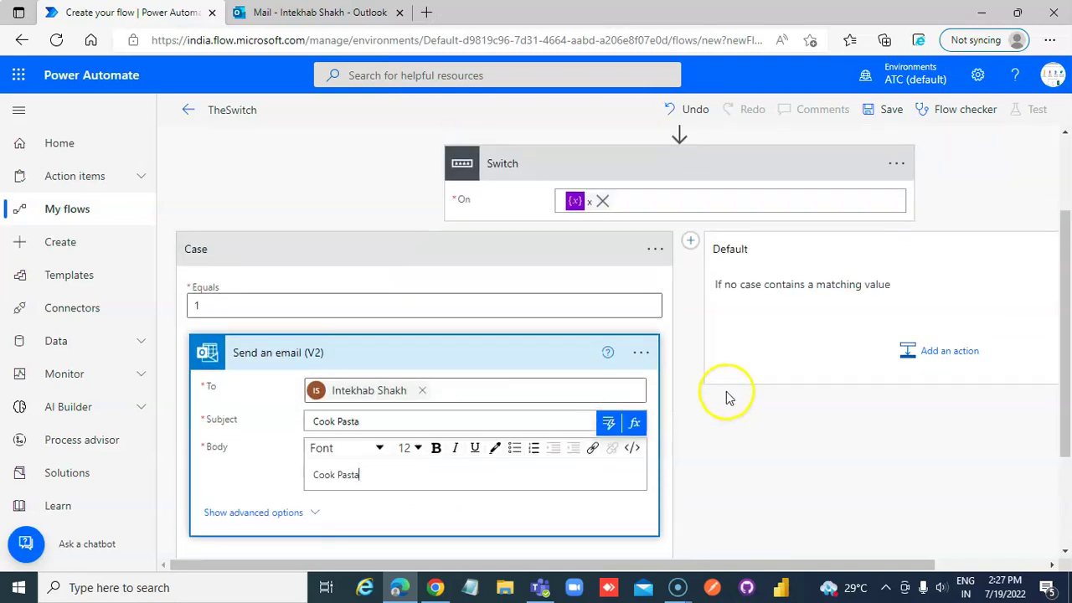
Add a second Switch case with the value 2.
left_click(691, 242)
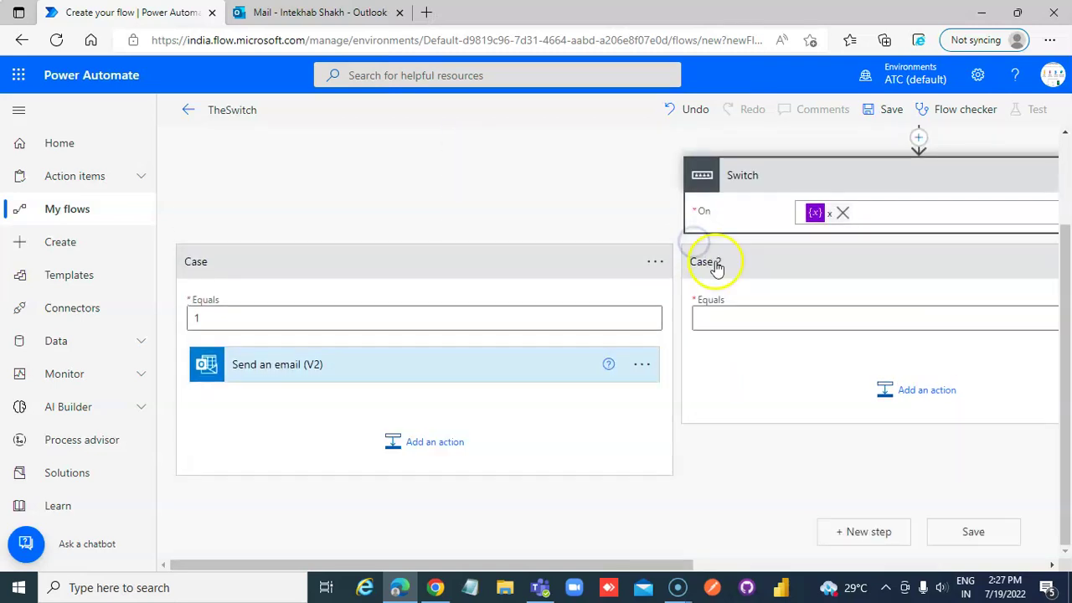
left_click(754, 319)
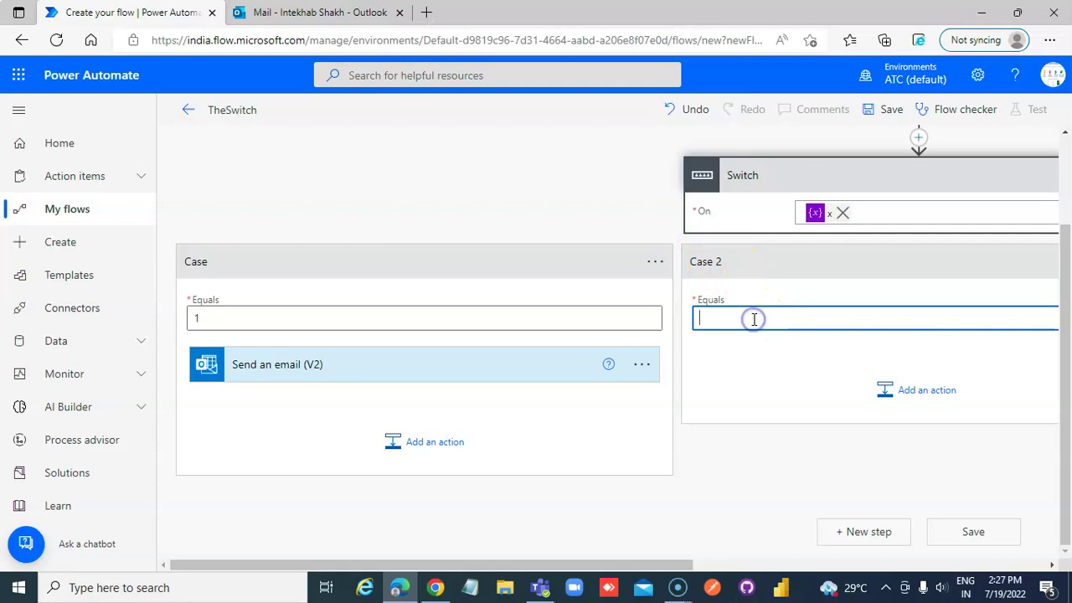
type("2")
left_click(389, 372)
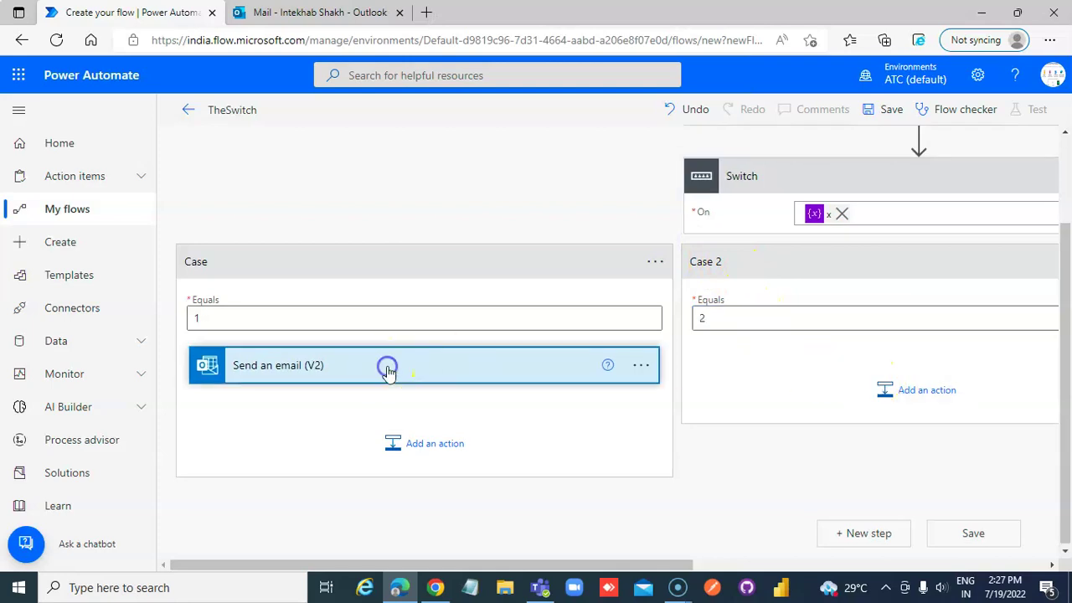
scroll(388, 371, "down", 1)
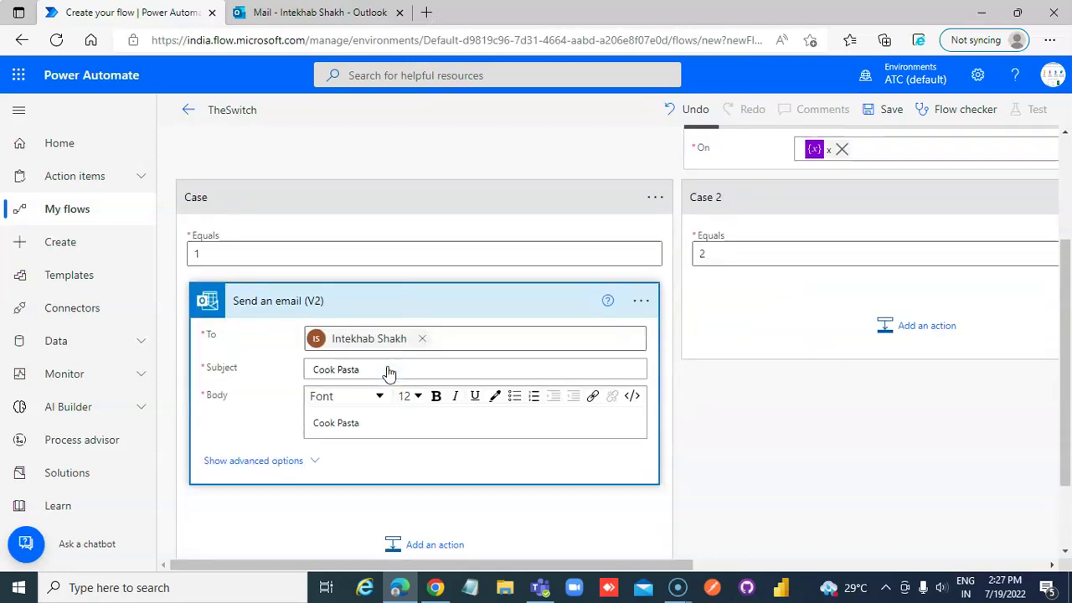
Add a Send an email (V2) action to Case 2 addressed to the suggested recipient, with subject Cook Pizza.
left_click(915, 324)
type("email")
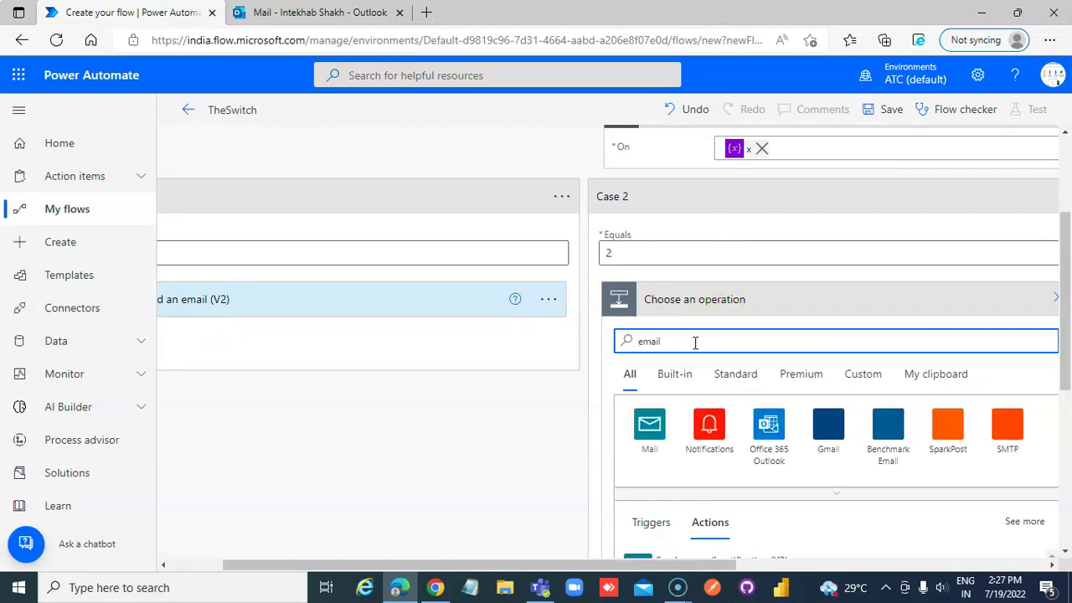
scroll(712, 386, "down", 3)
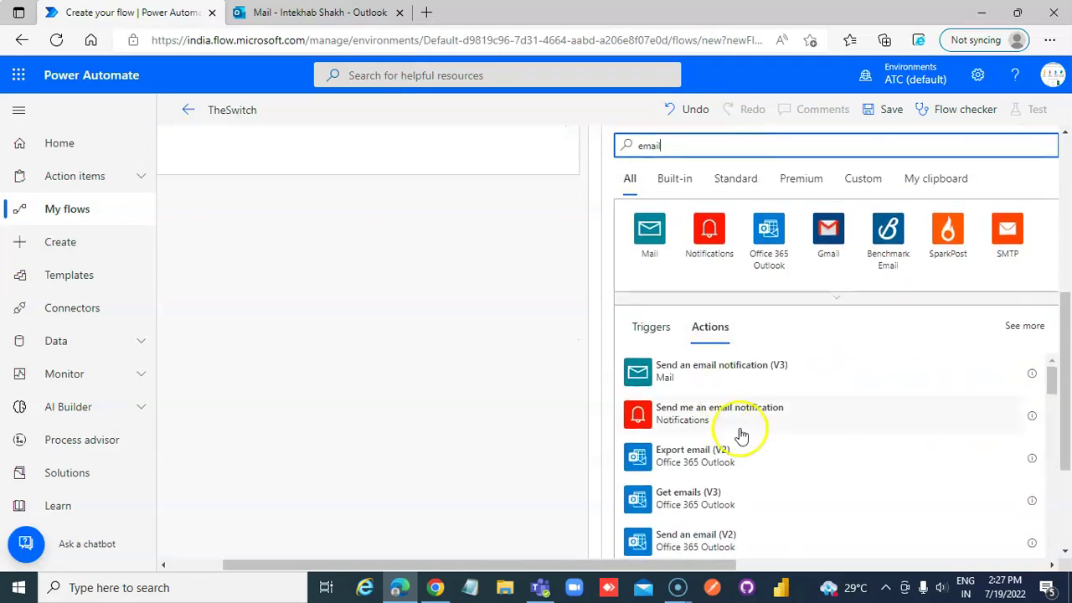
left_click(710, 537)
left_click(740, 235)
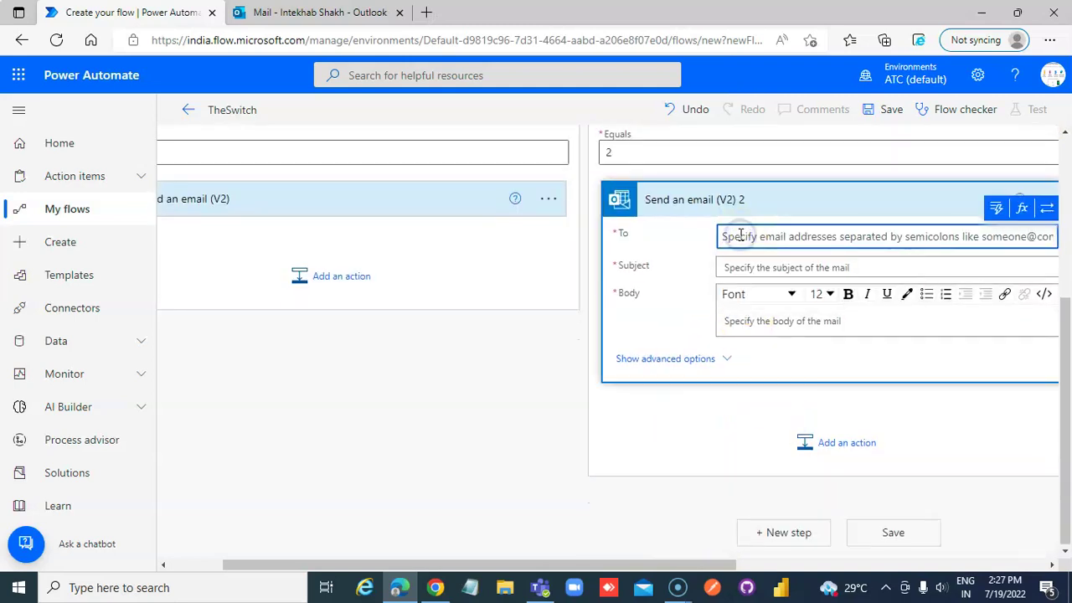
type("aa")
left_click(776, 294)
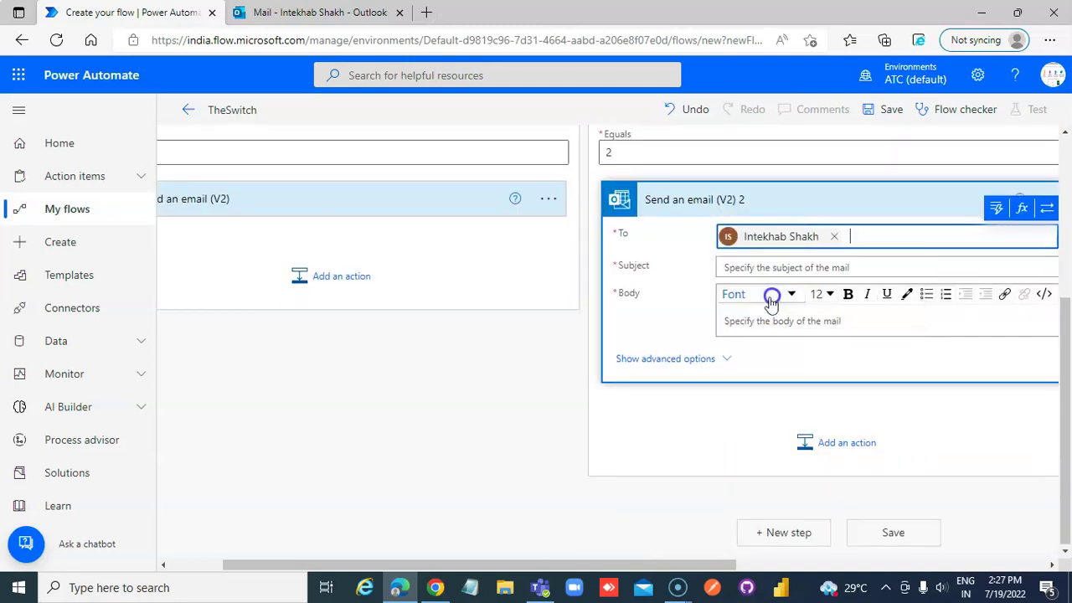
left_click(760, 267)
type("Cook Pizza")
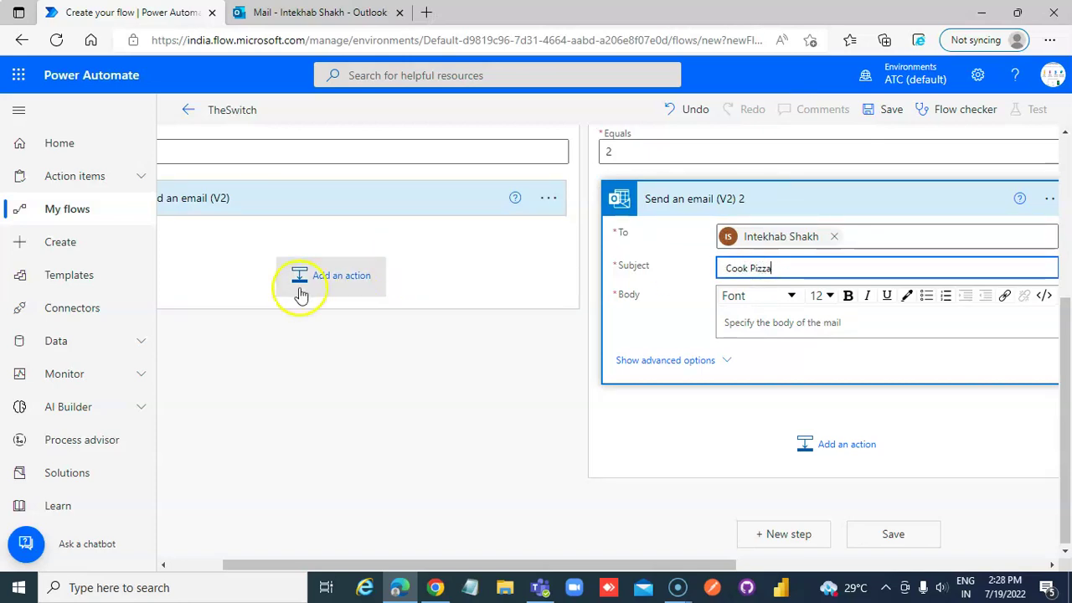
Copy the 'Cook Pizza' subject text into Case 2's email body.
left_click(271, 196)
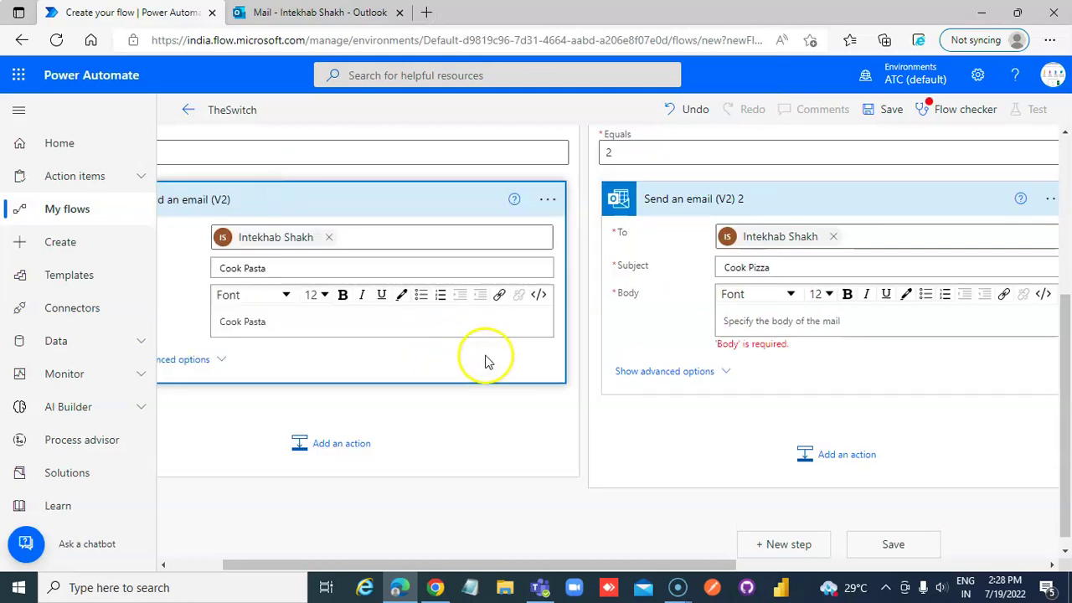
left_click_drag(894, 264, 598, 267)
key("ctrl+c")
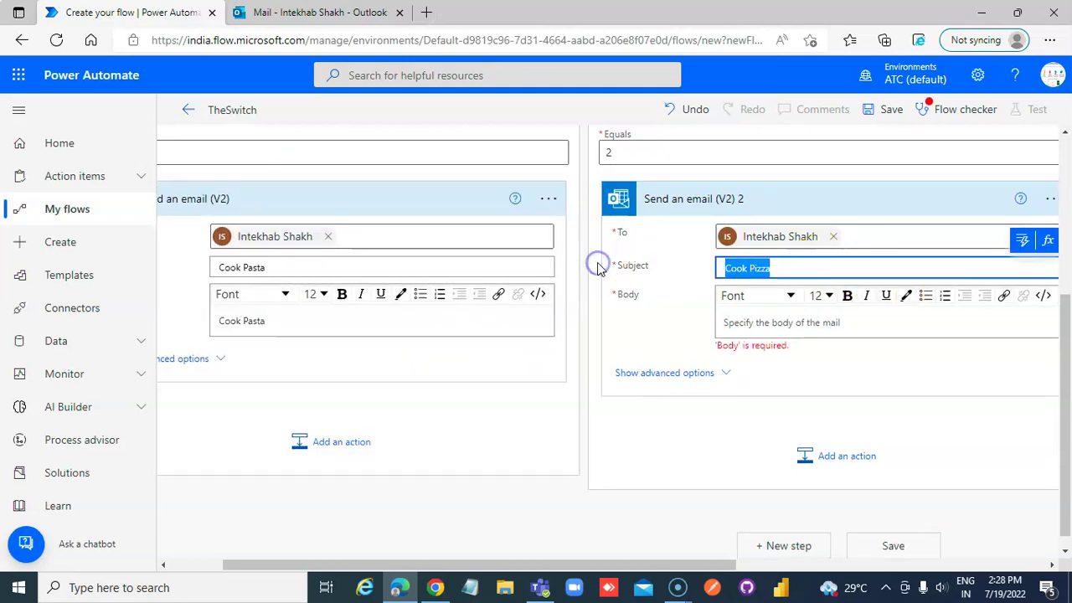
left_click(800, 323)
key("ctrl+v")
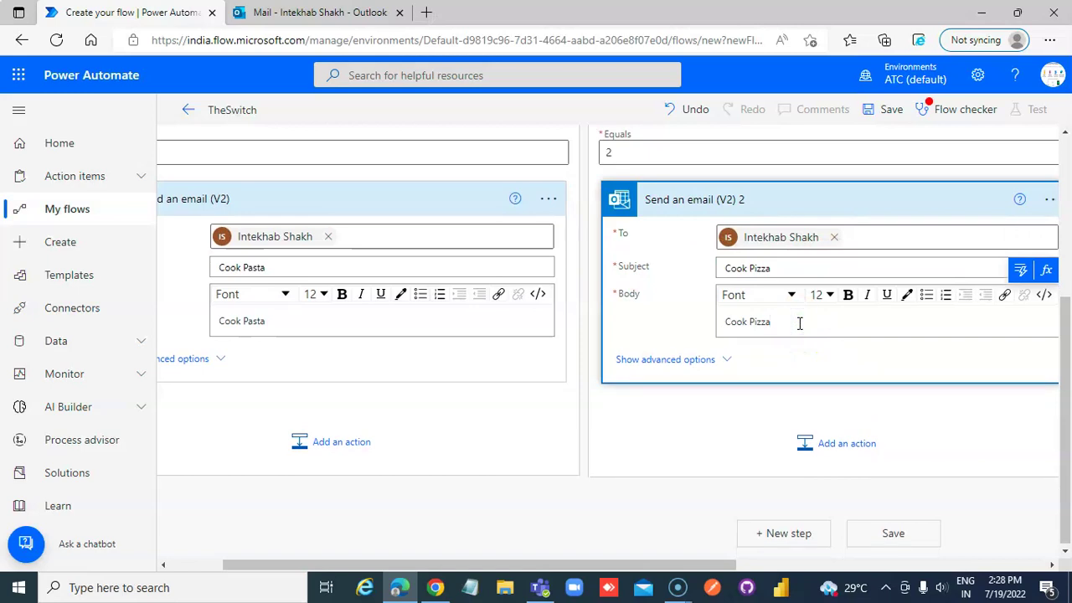
scroll(795, 379, "up", 2)
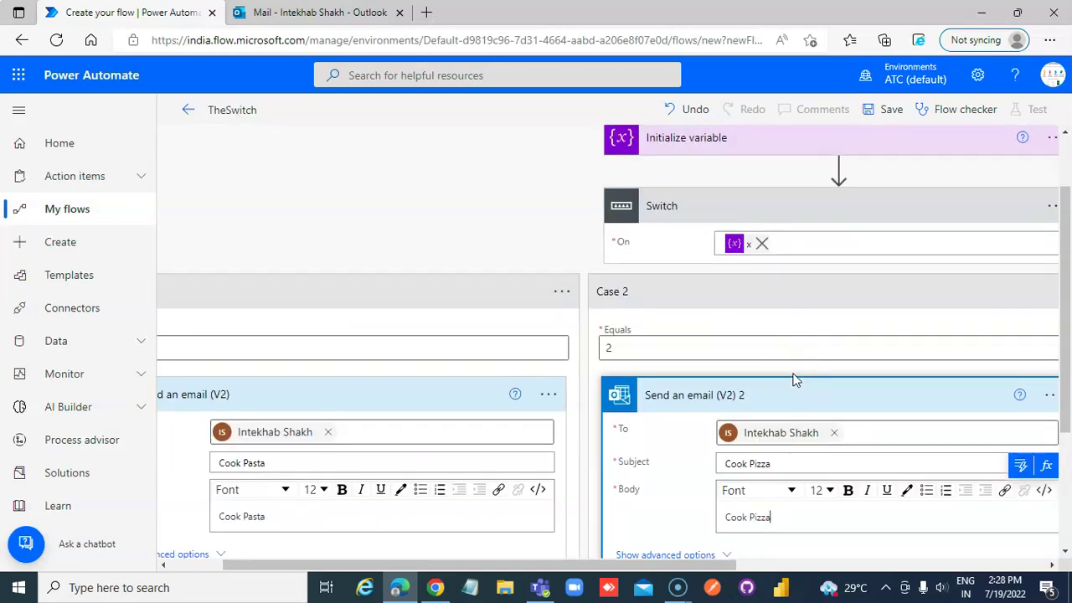
Save TheSwitch and run it as a manual test.
left_click(892, 109)
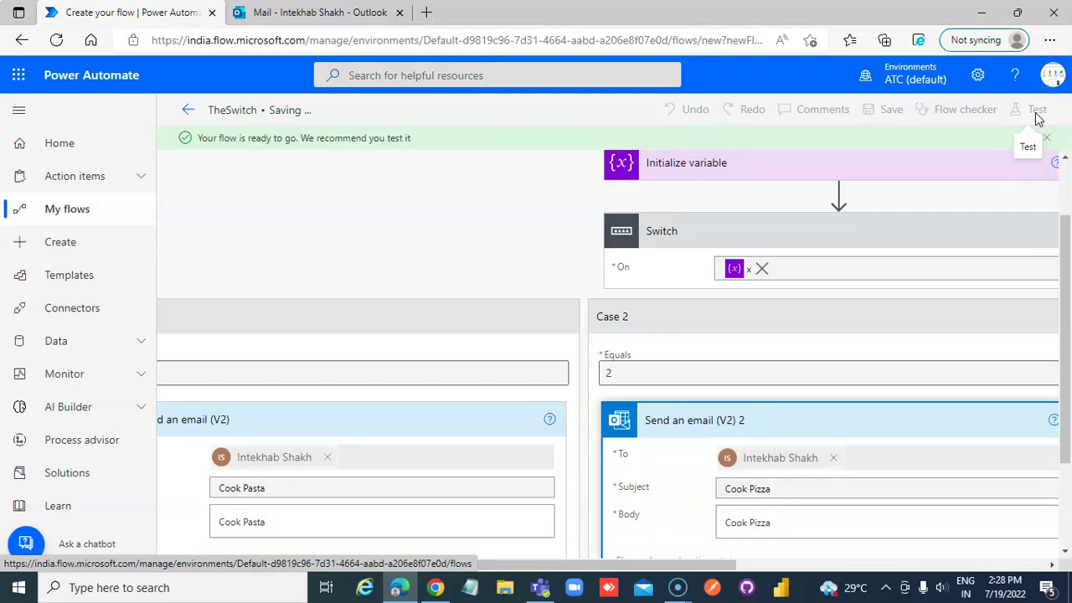
left_click(1037, 111)
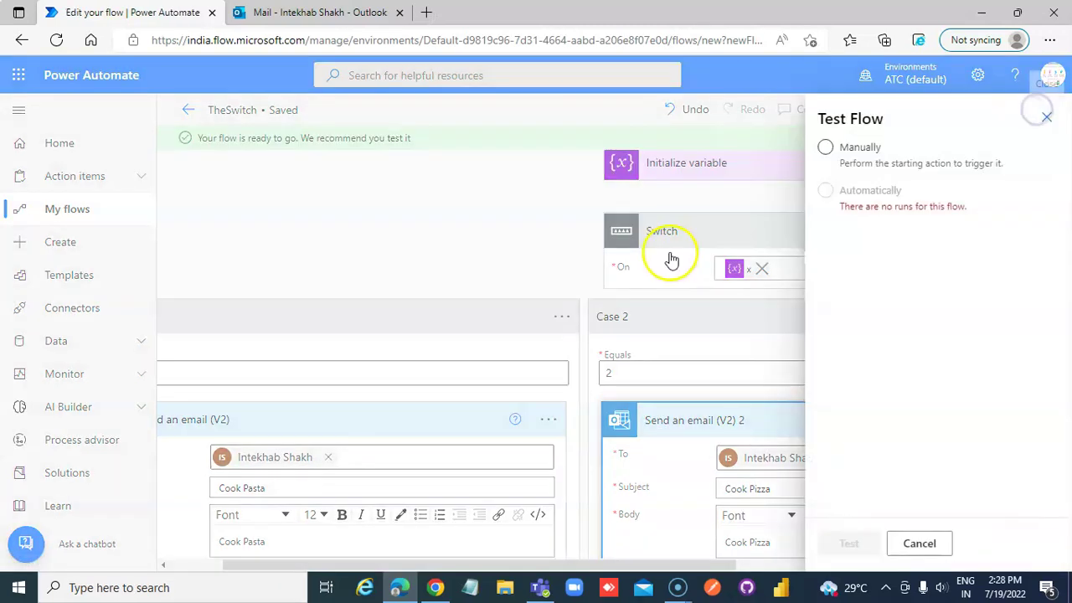
left_click(919, 150)
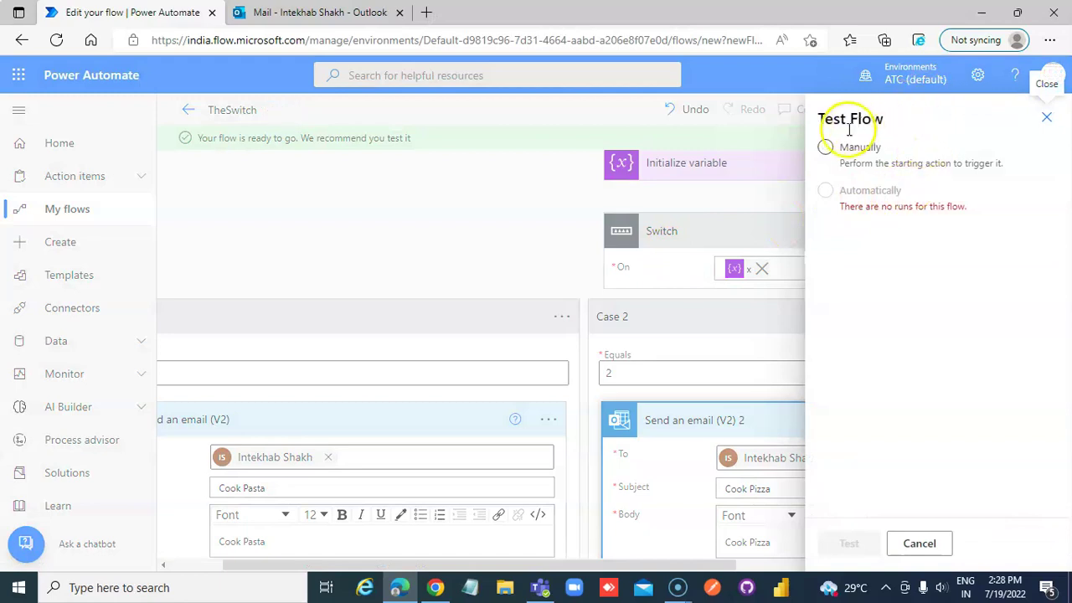
left_click(849, 543)
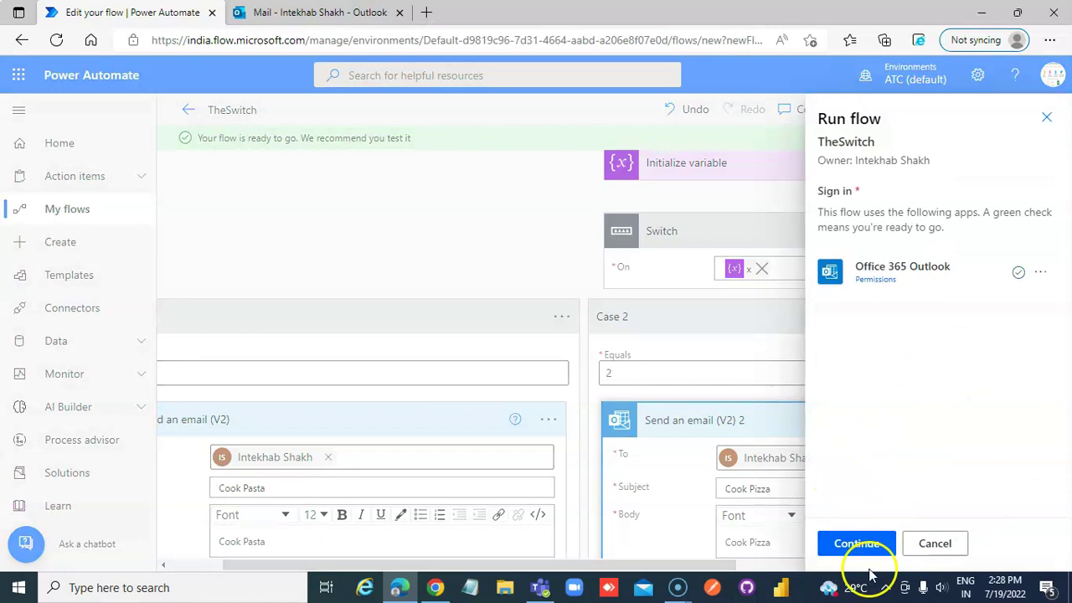
left_click(863, 547)
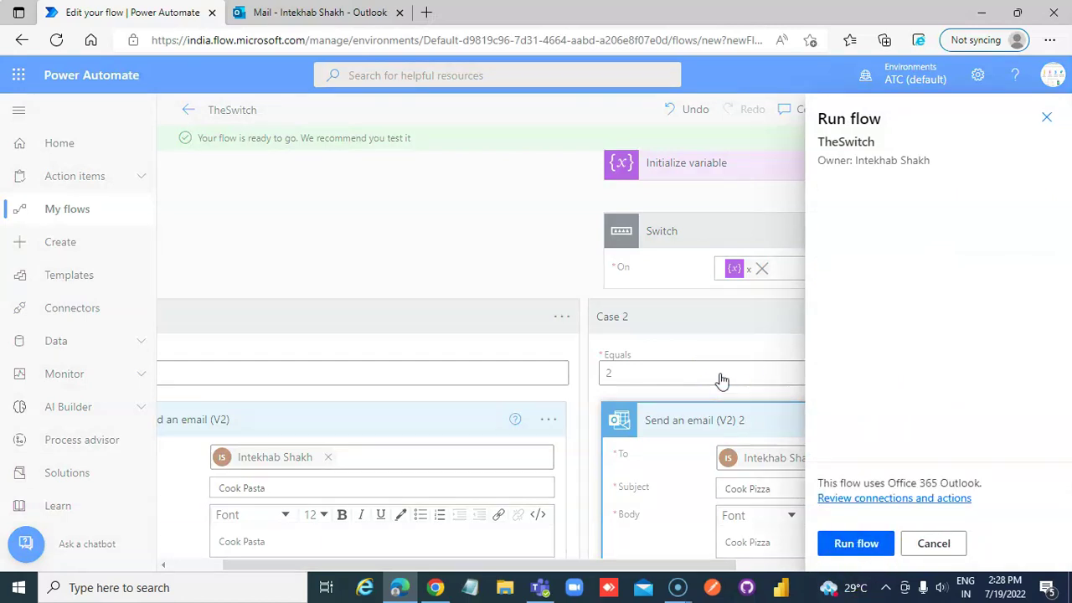
left_click(863, 546)
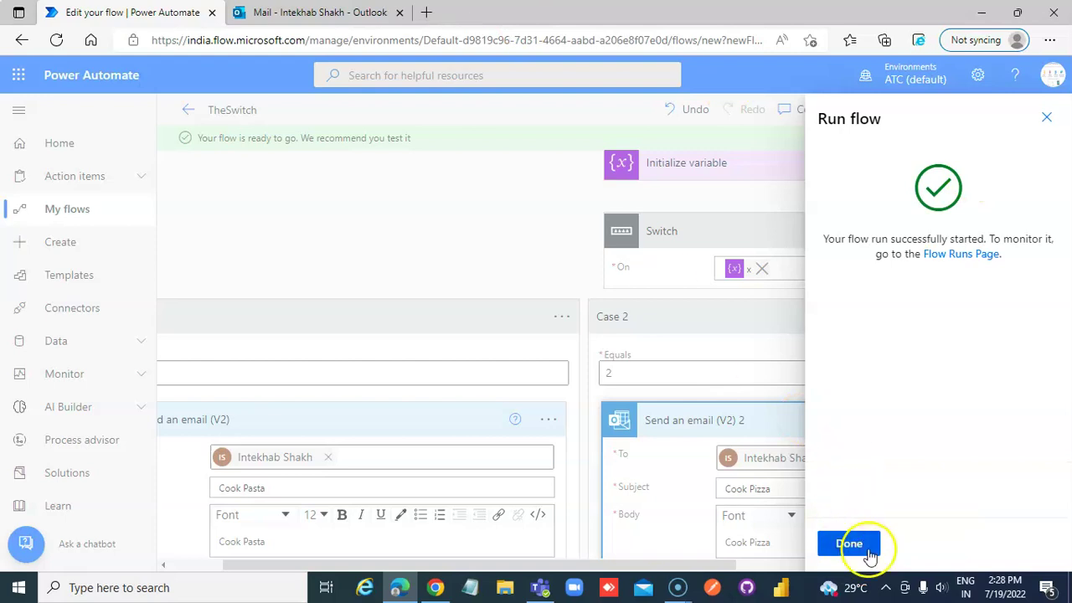
left_click(863, 548)
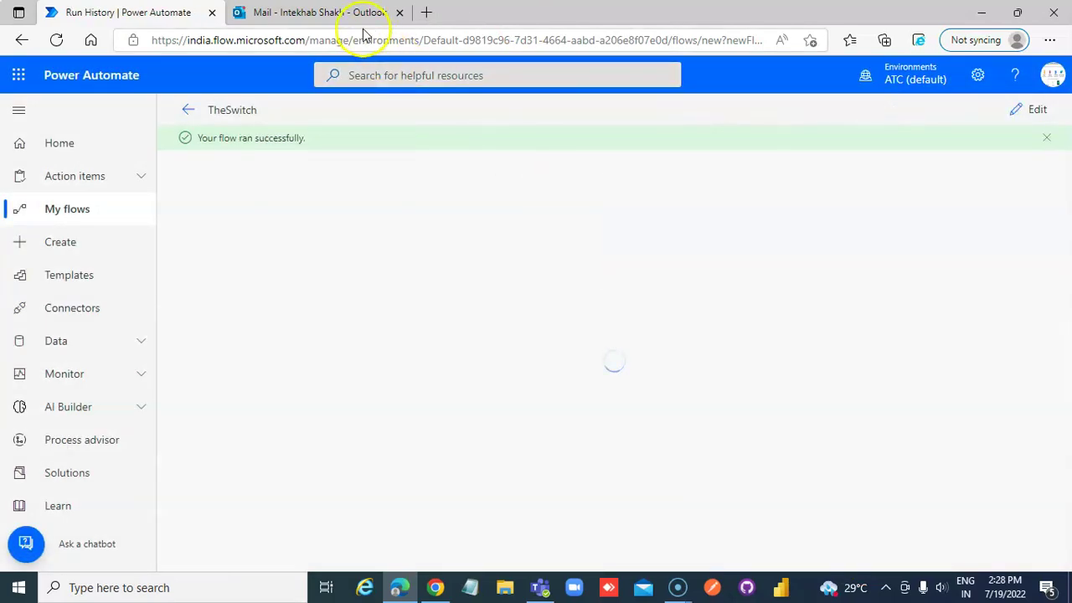
Check the Cook Pasta email in Outlook, then return to the flow's details page.
left_click(331, 11)
left_click(304, 226)
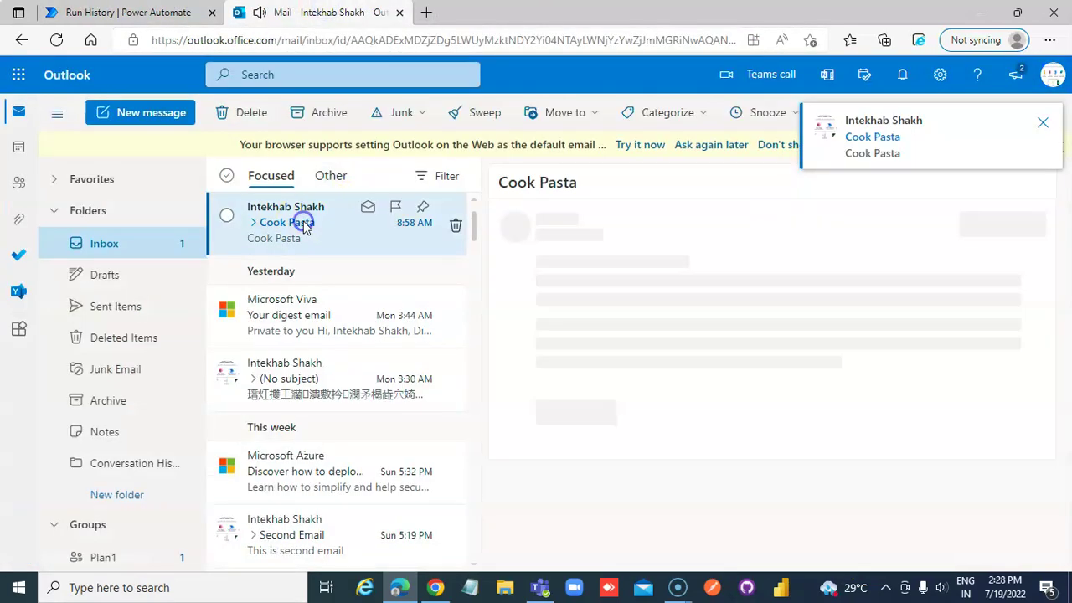
left_click(113, 12)
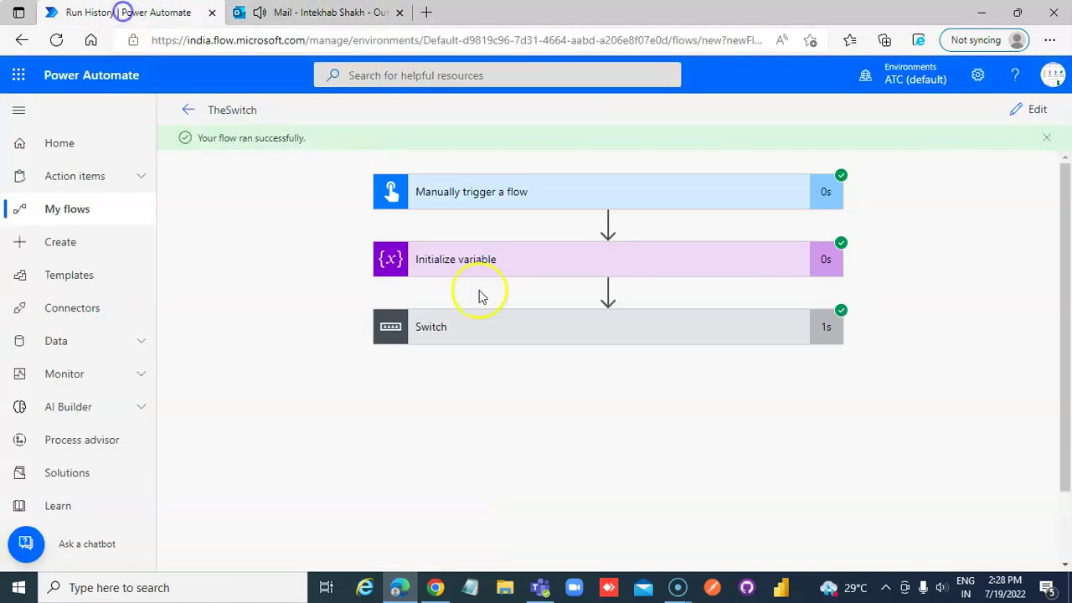
left_click(180, 115)
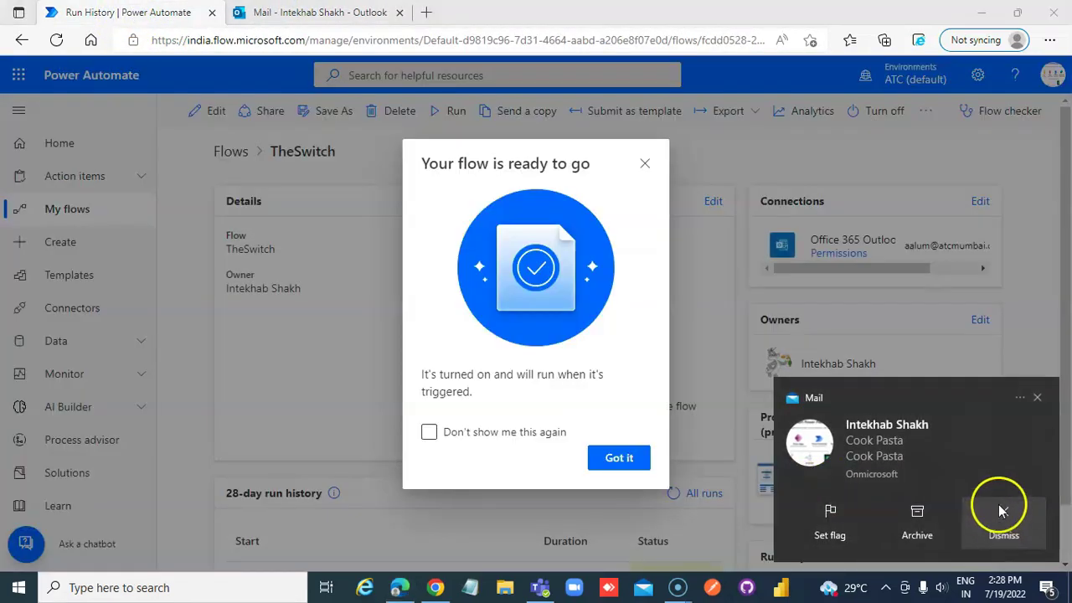
left_click(1001, 515)
left_click(619, 453)
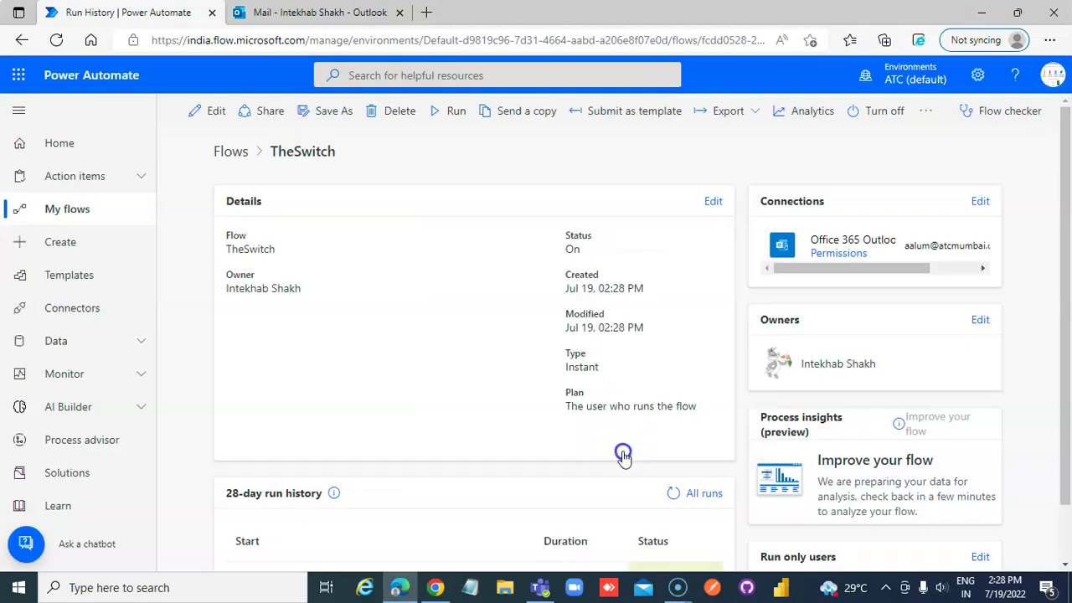
Edit the flow and change variable x's initial value from 1 to 2.
left_click(207, 118)
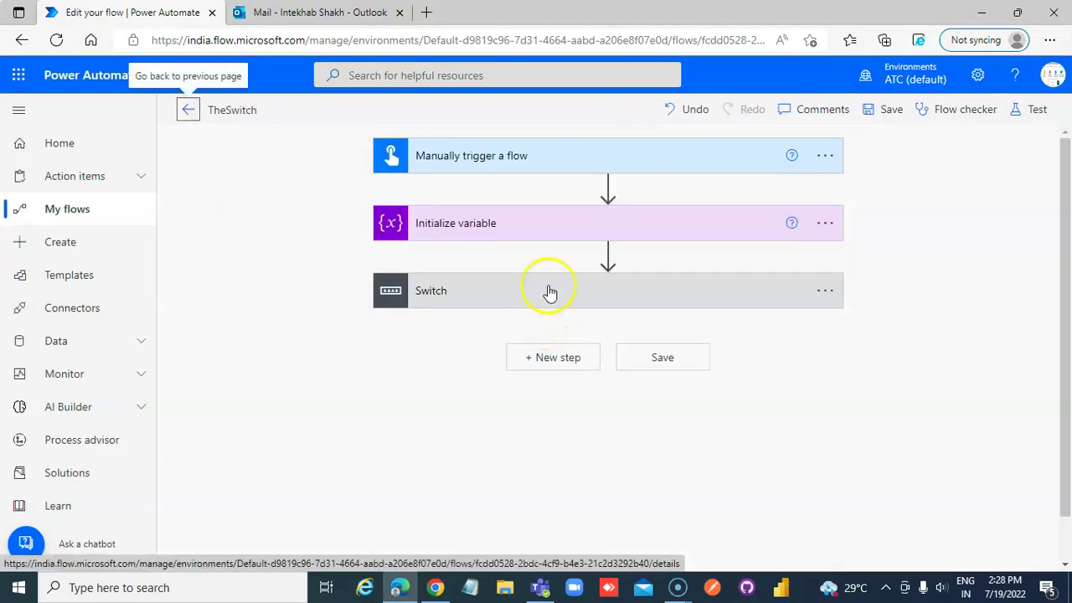
left_click(549, 292)
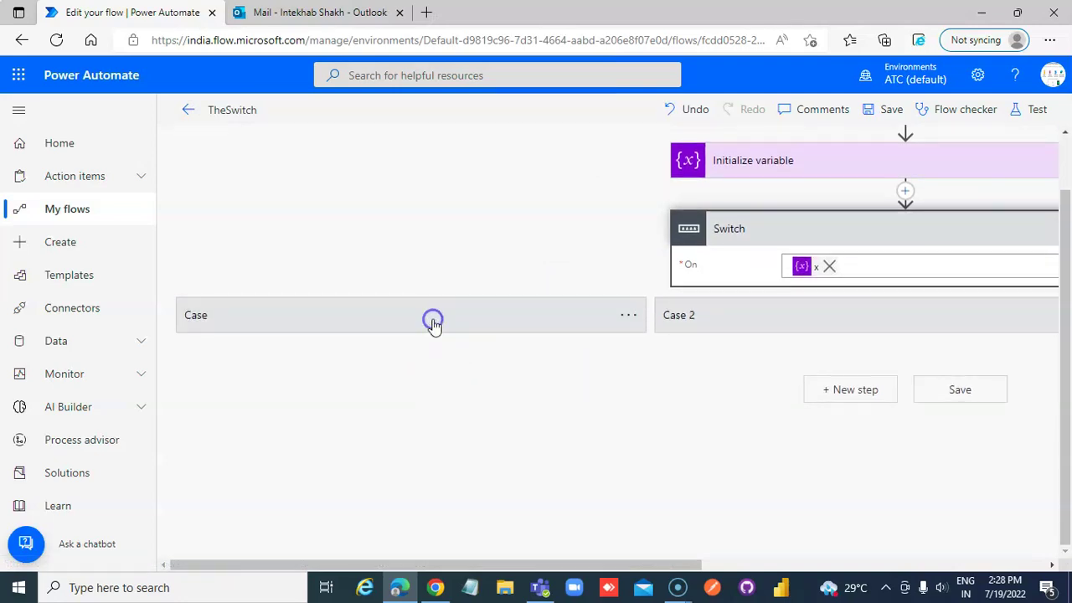
left_click(434, 323)
left_click(335, 423)
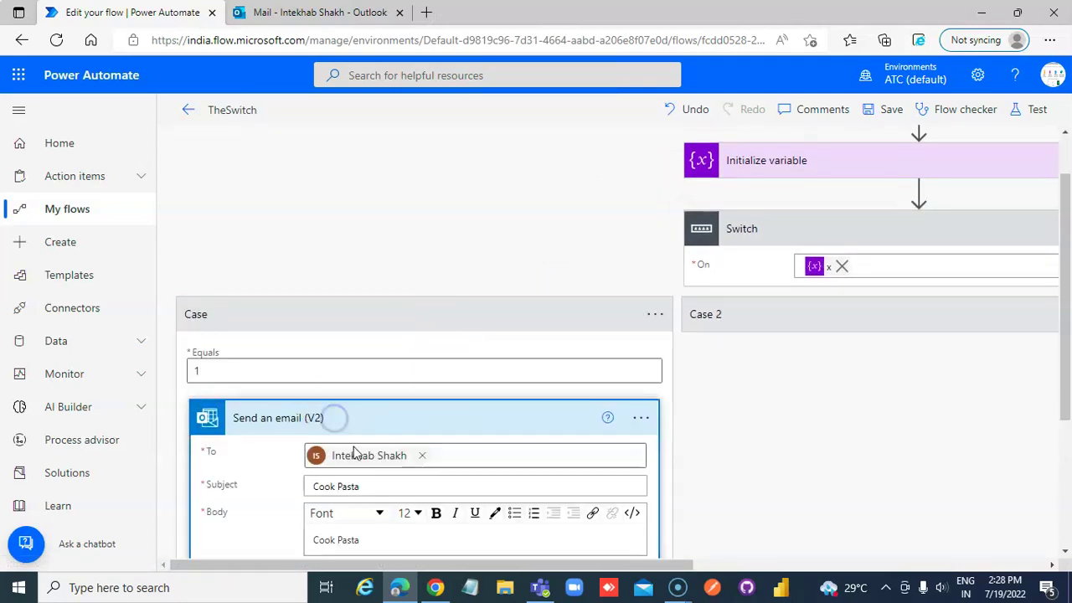
scroll(766, 287, "up", 1)
left_click(799, 232)
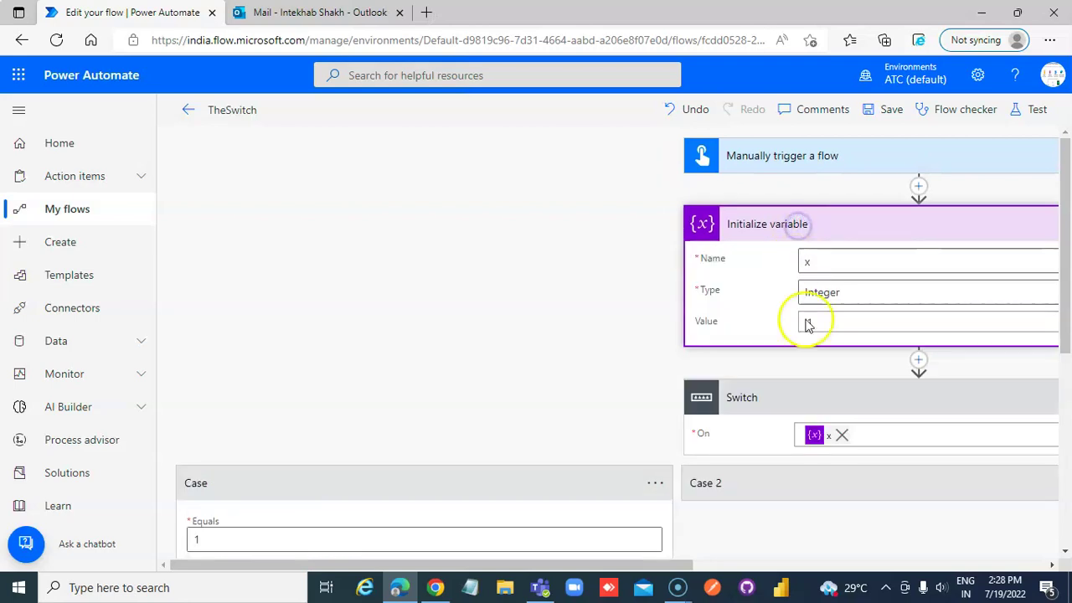
type("1")
double_click(810, 323)
type("2")
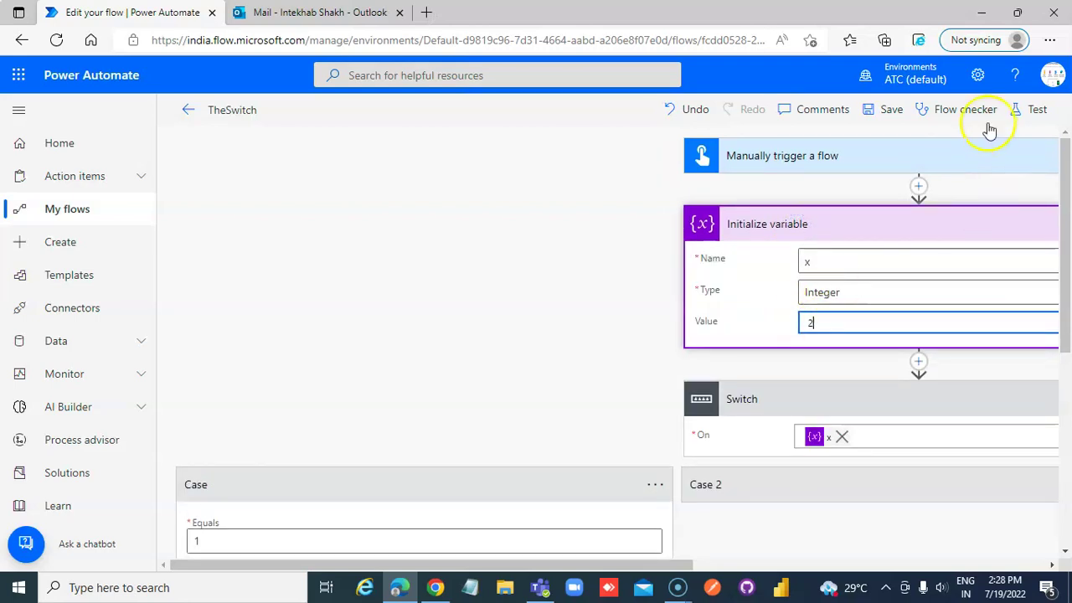
Save the changes and run a manual test of the flow.
left_click(1039, 109)
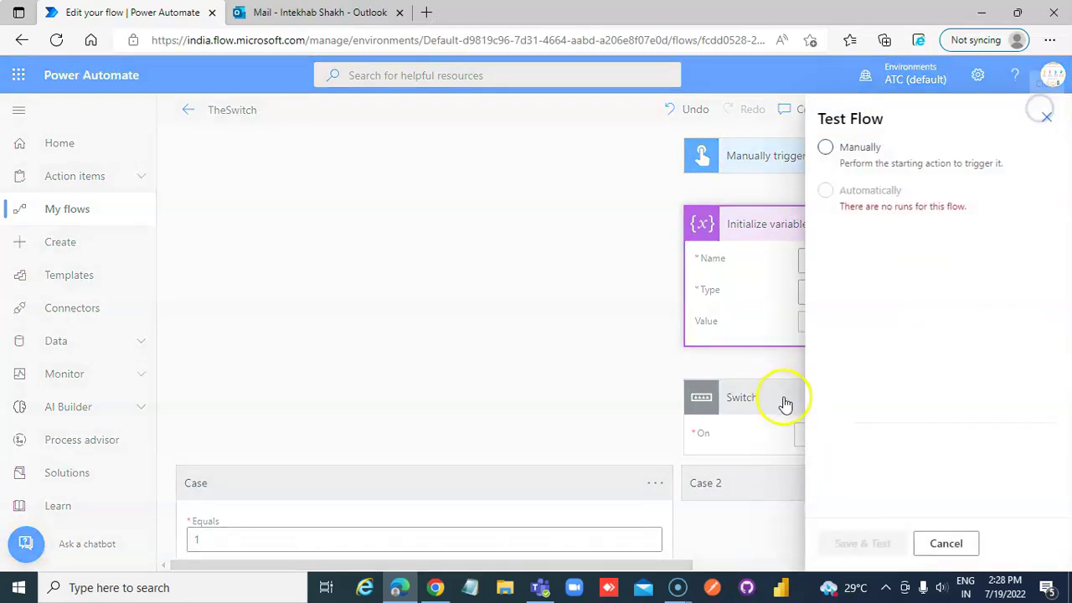
left_click(865, 543)
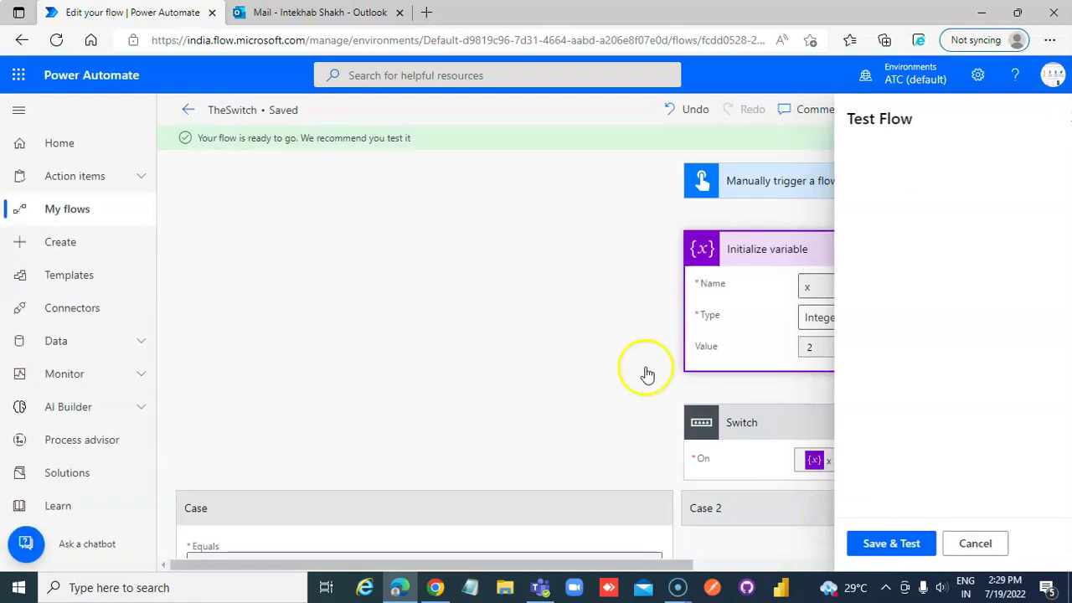
left_click(863, 544)
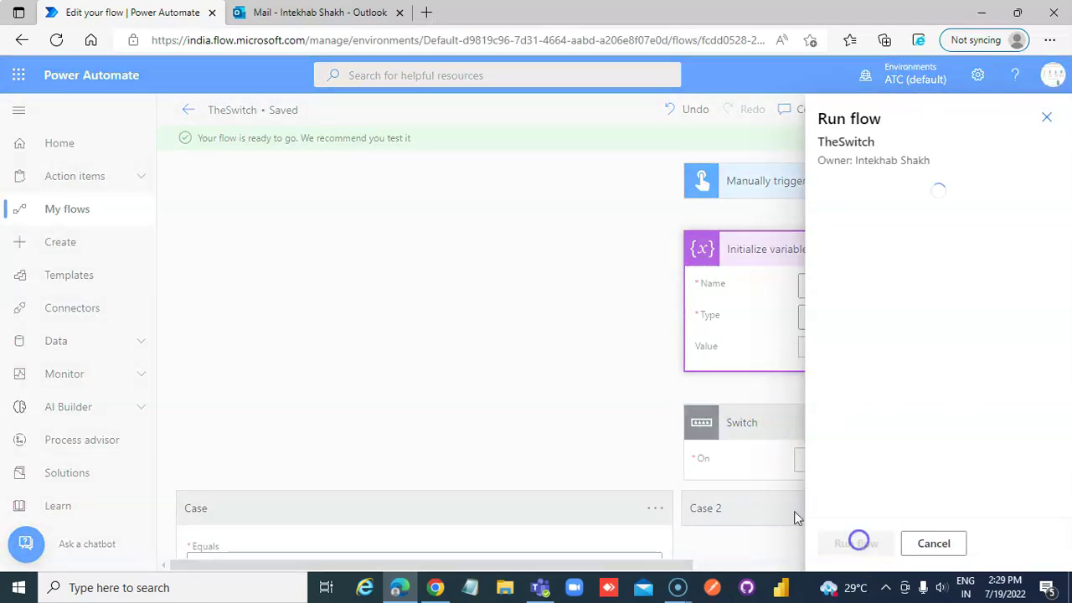
left_click(848, 543)
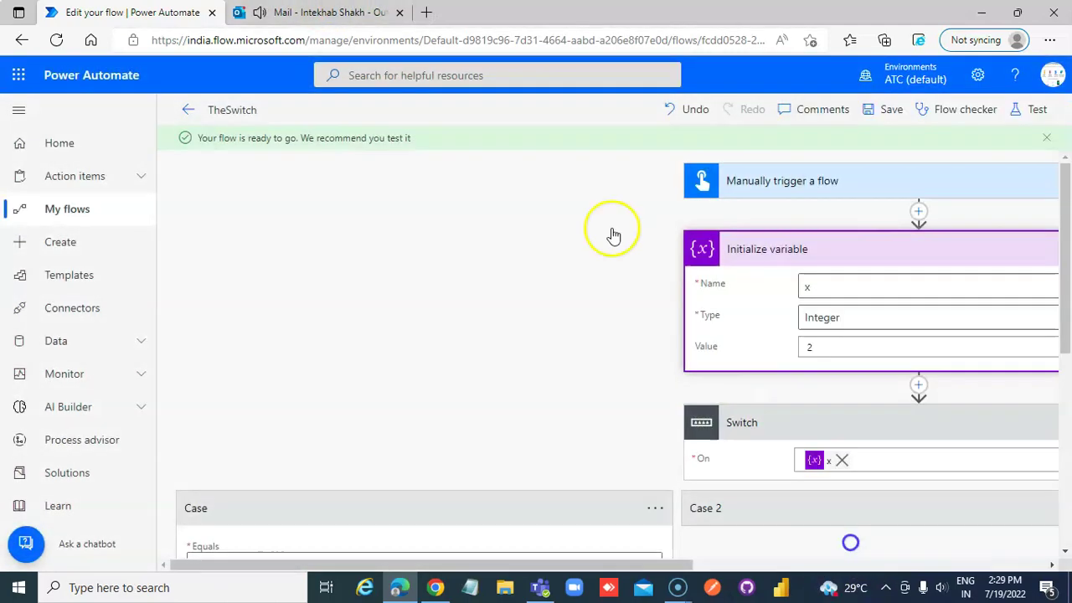
Verify the Cook Pizza email arrived in Outlook, then reopen TheSwitch for editing.
left_click(331, 13)
left_click(311, 225)
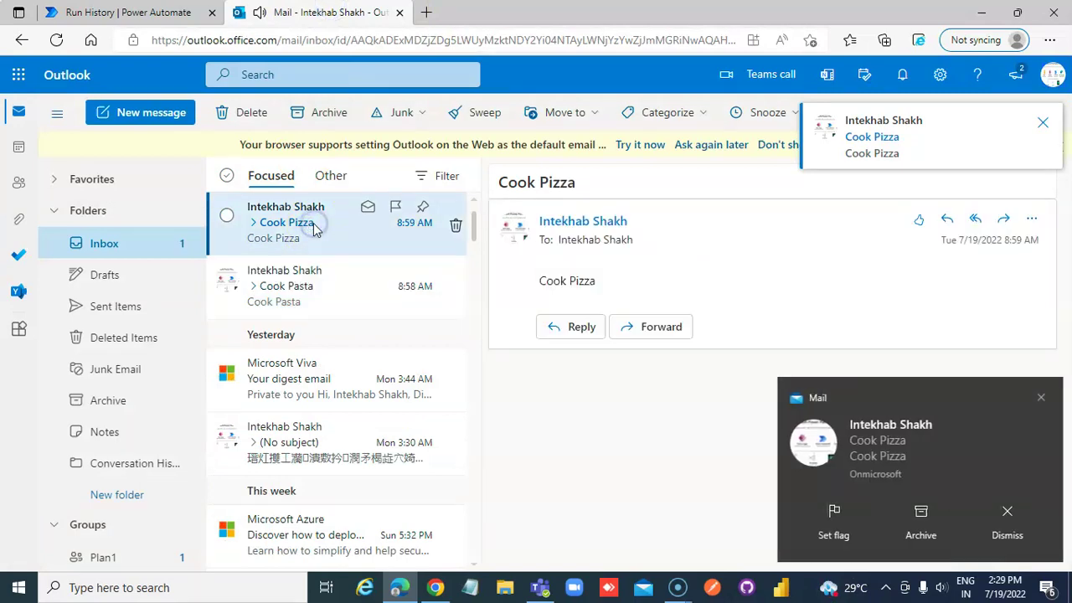
left_click(332, 287)
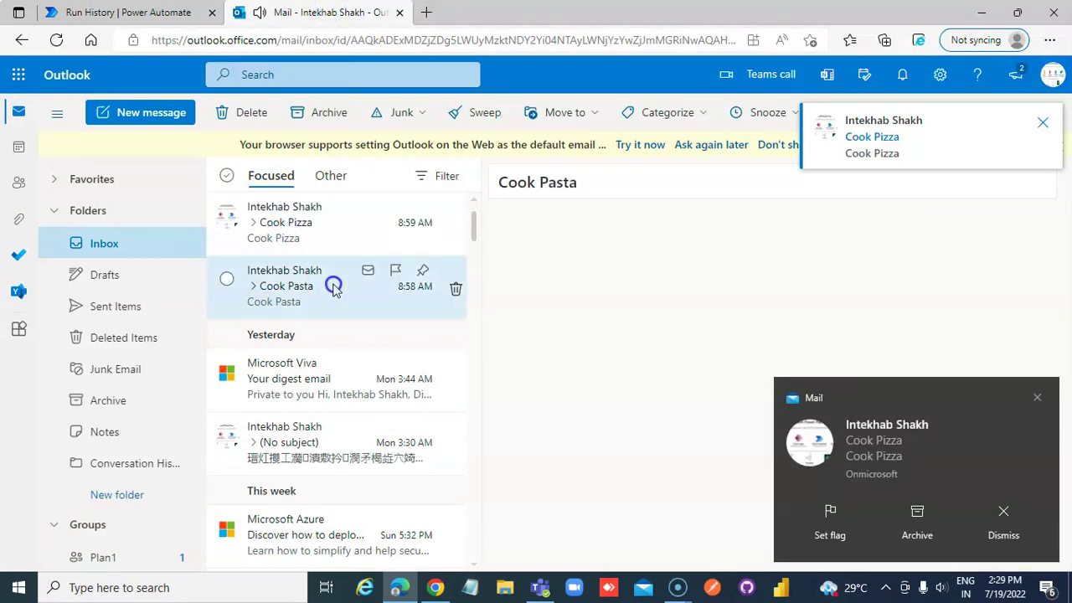
left_click(172, 12)
left_click(1038, 397)
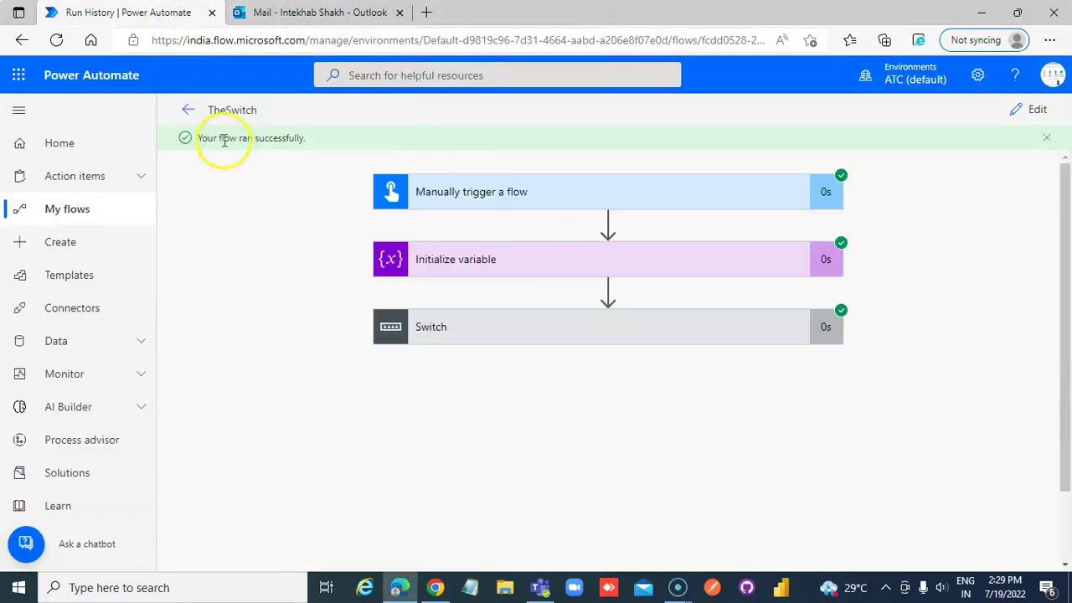
left_click(189, 113)
left_click(217, 111)
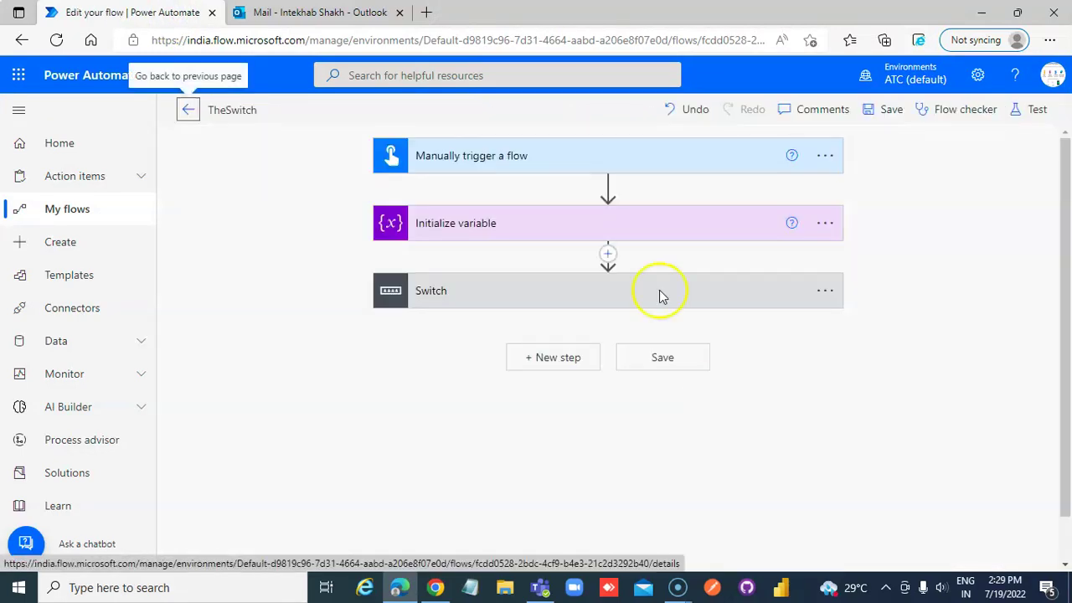
Set x's initial value to 3, then save and manually test the flow.
left_click(540, 224)
left_click_drag(581, 324, 387, 335)
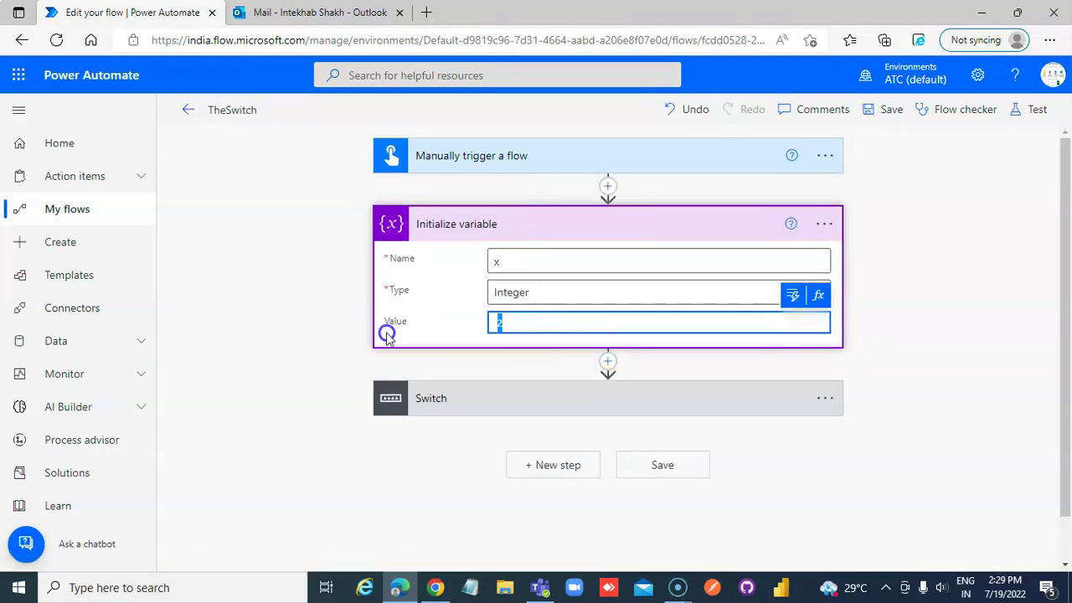
type("3")
left_click(1032, 110)
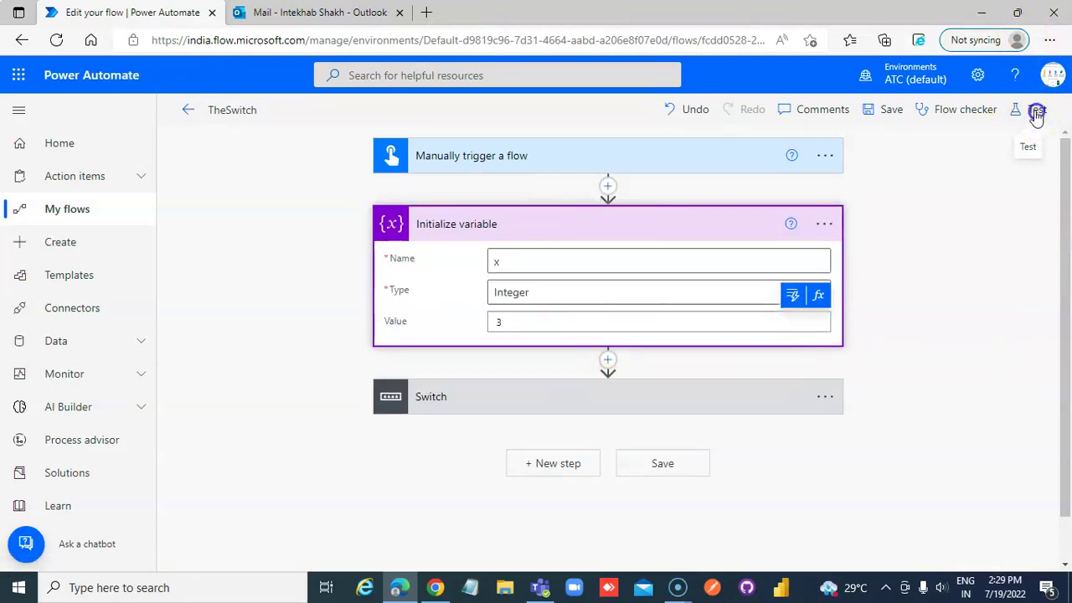
left_click(863, 146)
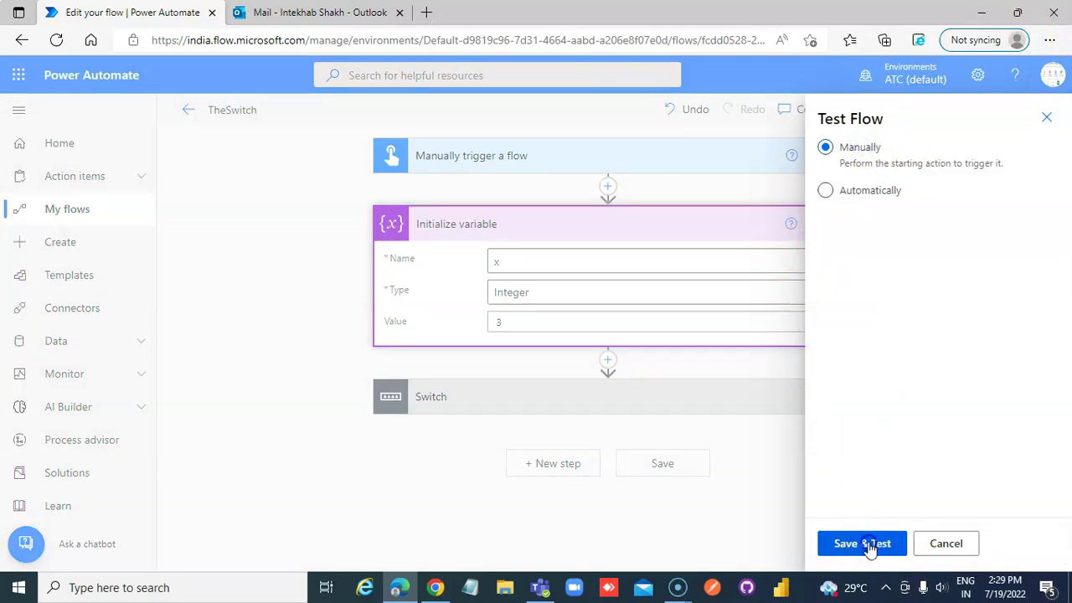
left_click(869, 543)
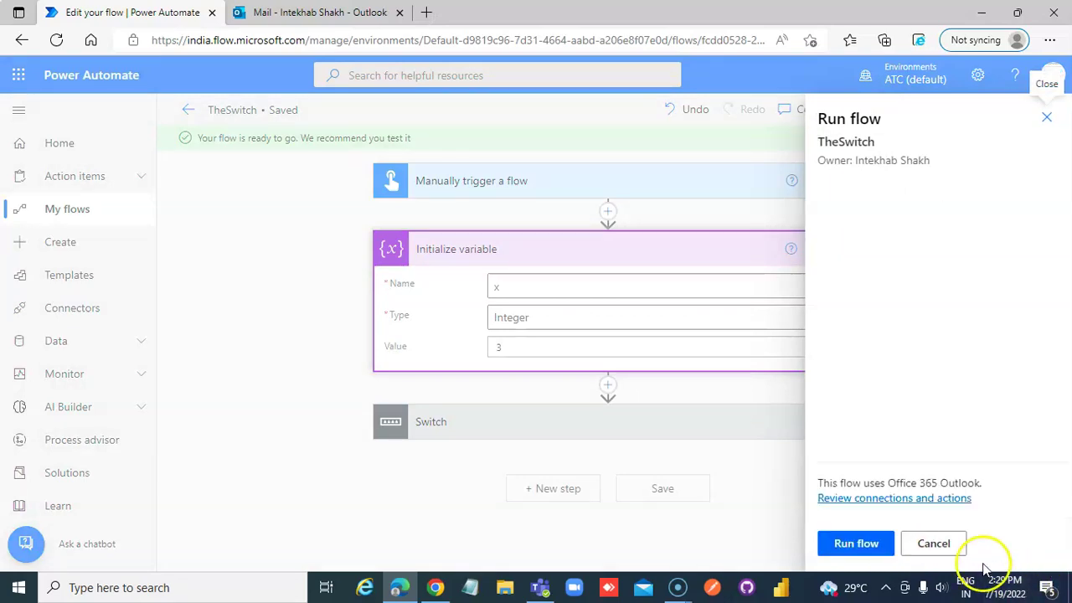
left_click(853, 544)
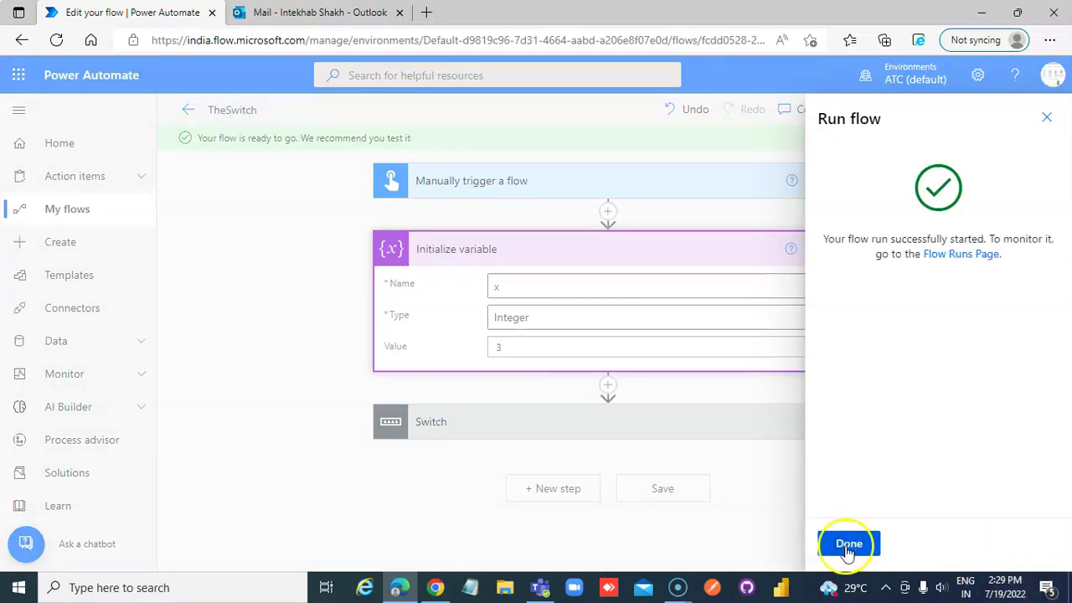
left_click(849, 545)
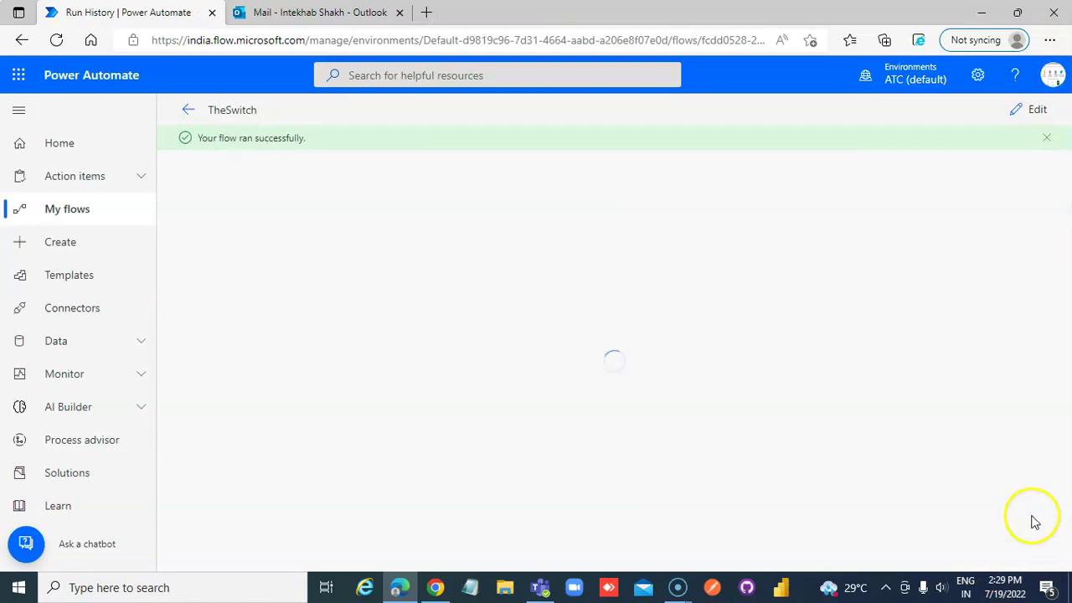
Confirm no new email arrived in Outlook, then go back to TheSwitch's details page.
left_click(325, 13)
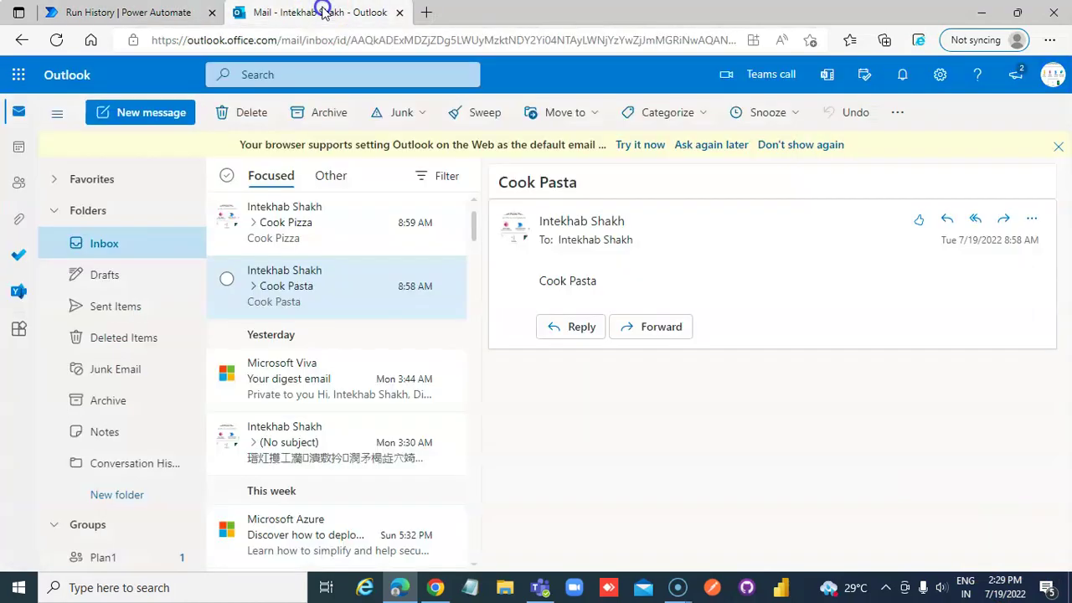
left_click(134, 8)
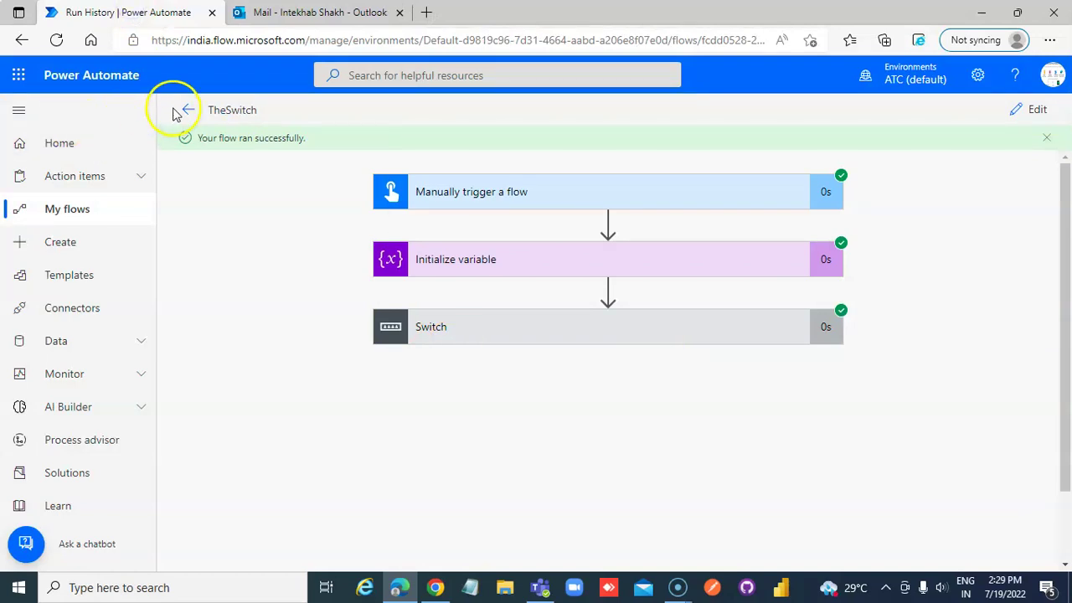
left_click(189, 109)
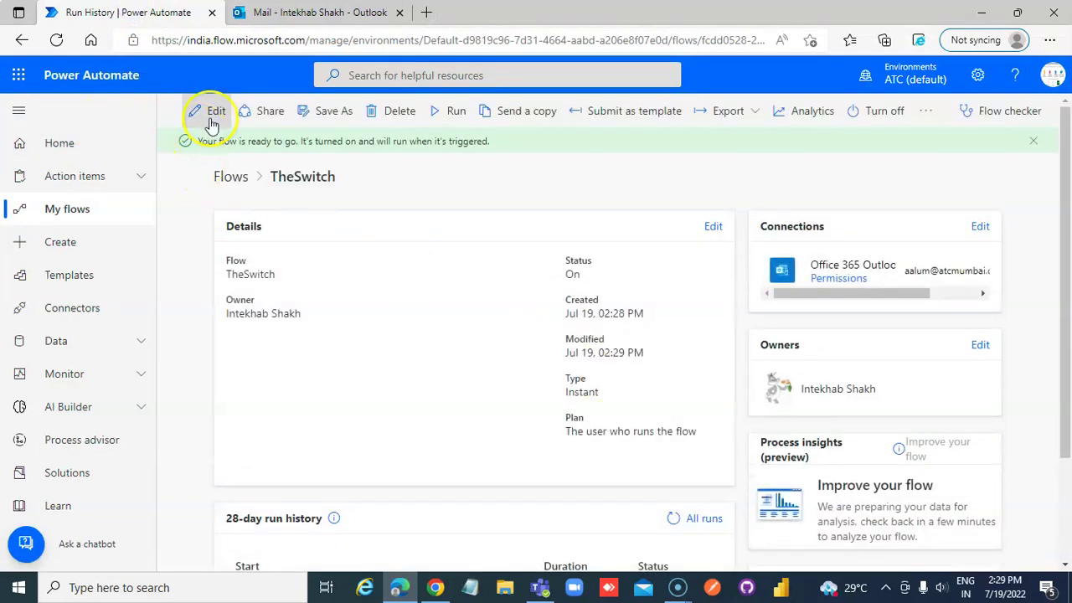
Reopen TheSwitch in the editor, expanding the Switch and its cases out to the Default branch.
left_click(209, 112)
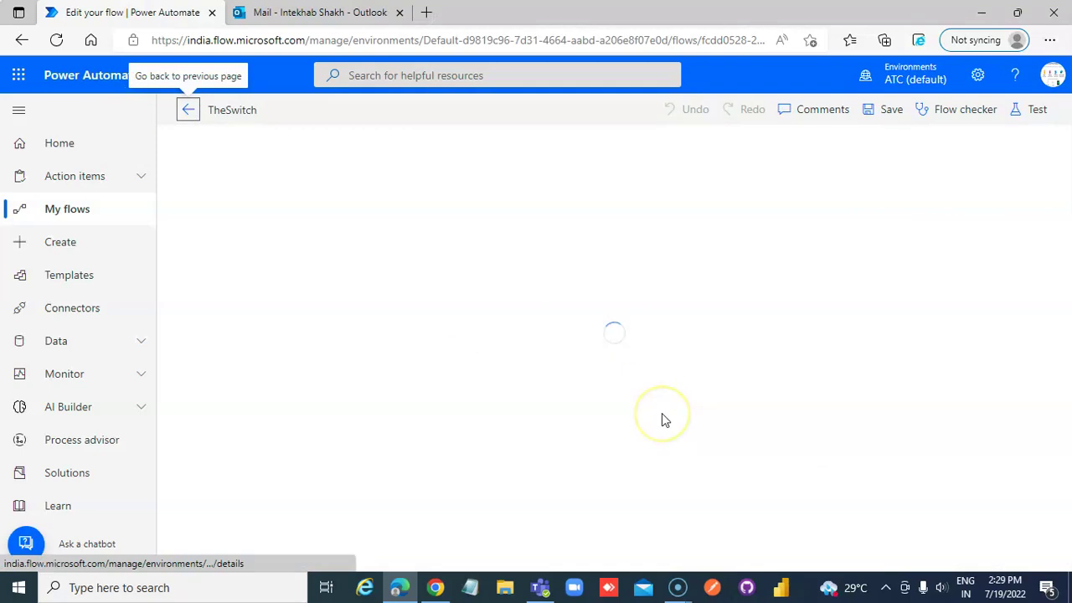
left_click(558, 291)
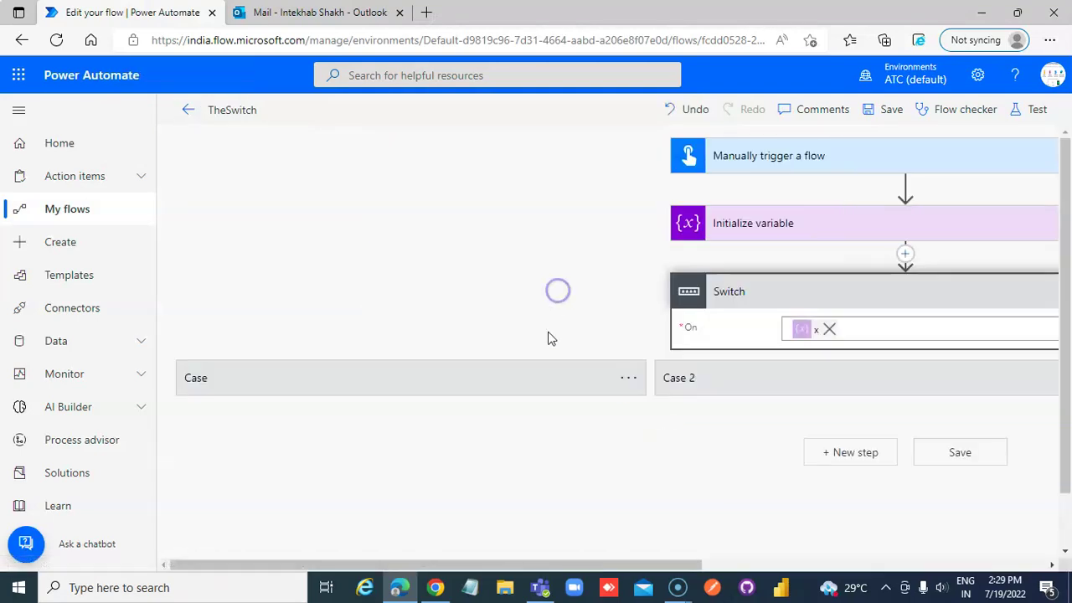
left_click(298, 377)
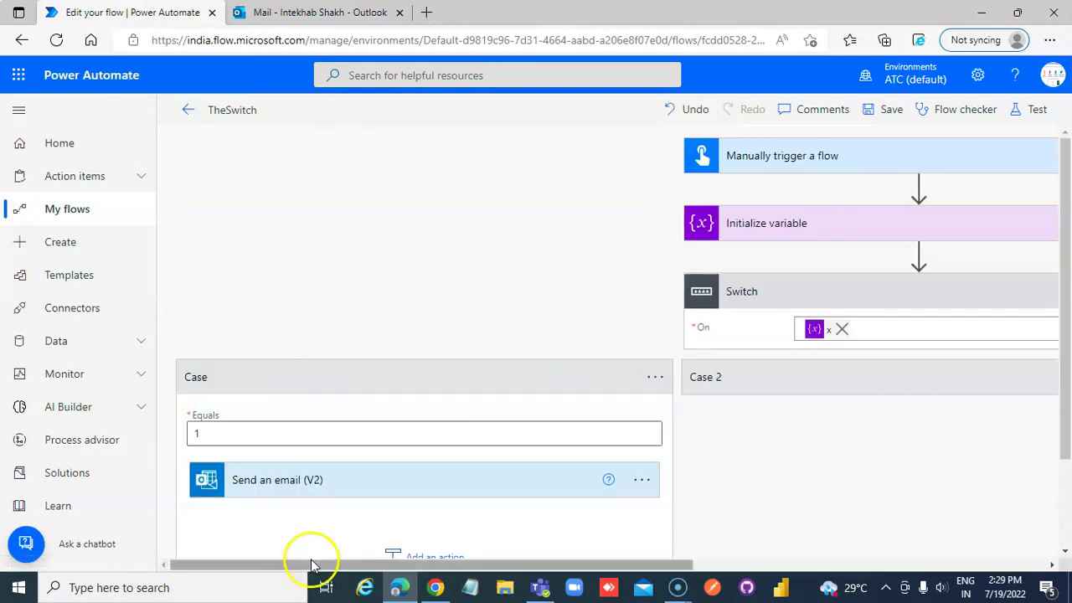
left_click_drag(311, 563, 591, 582)
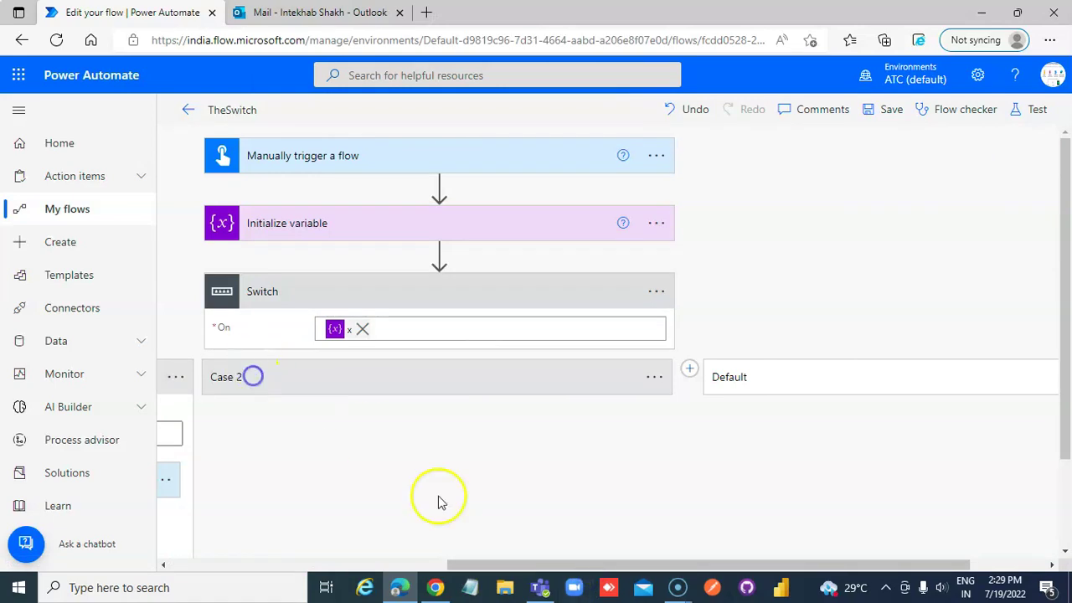
left_click_drag(531, 566, 814, 589)
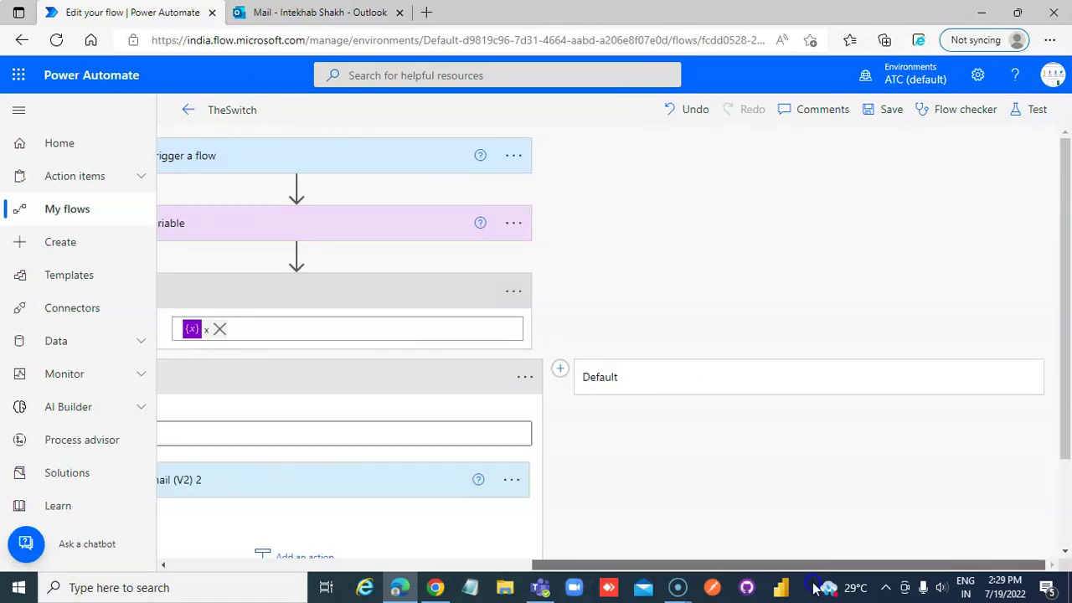
Add a Send an email (V2) action to the Switch's Default branch.
left_click(632, 380)
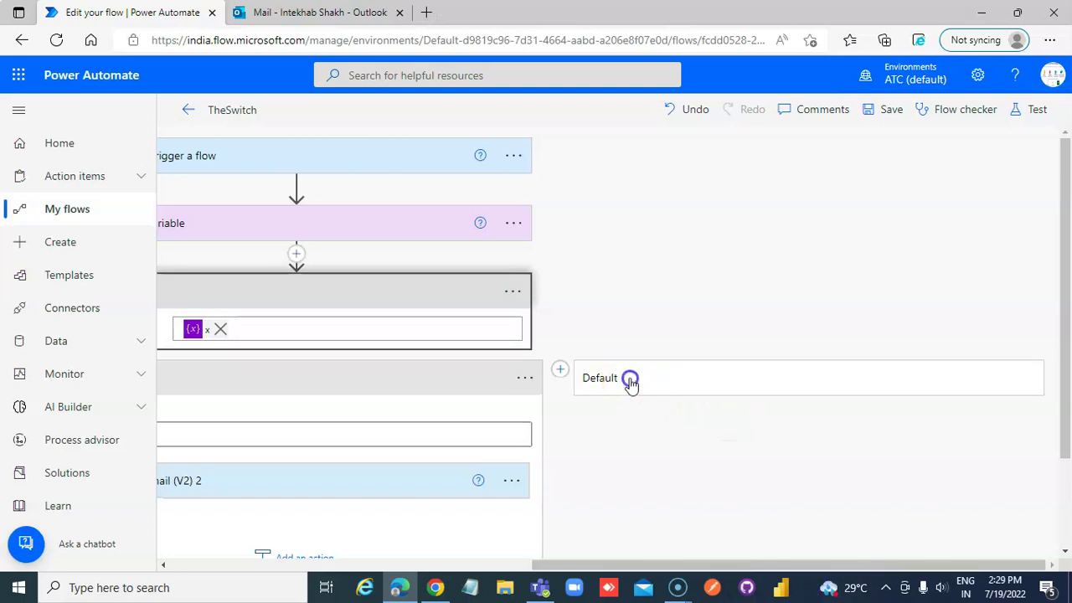
left_click(833, 484)
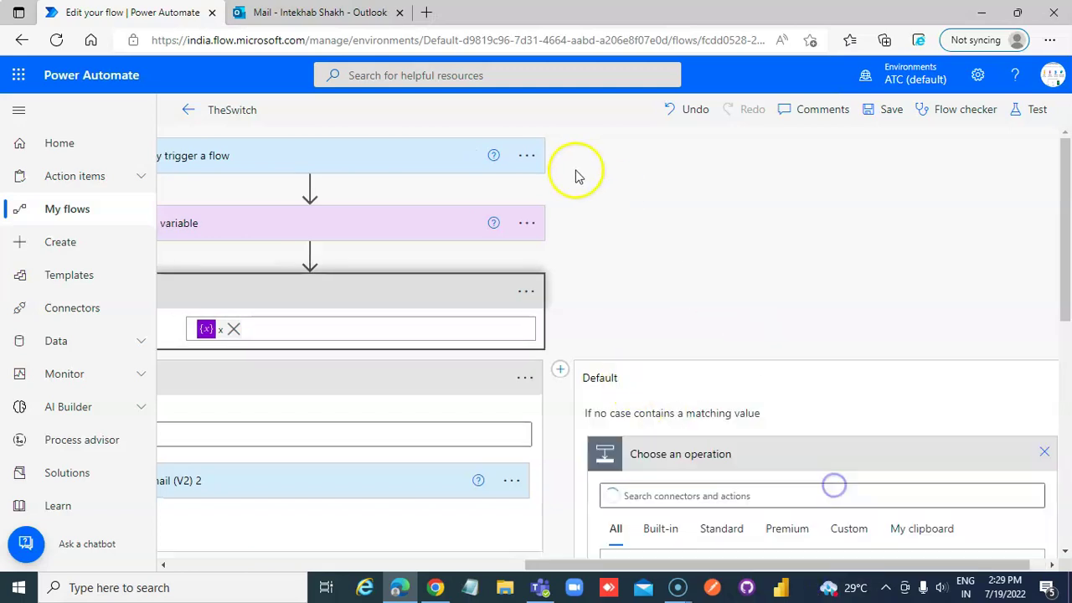
left_click(697, 494)
type("aa")
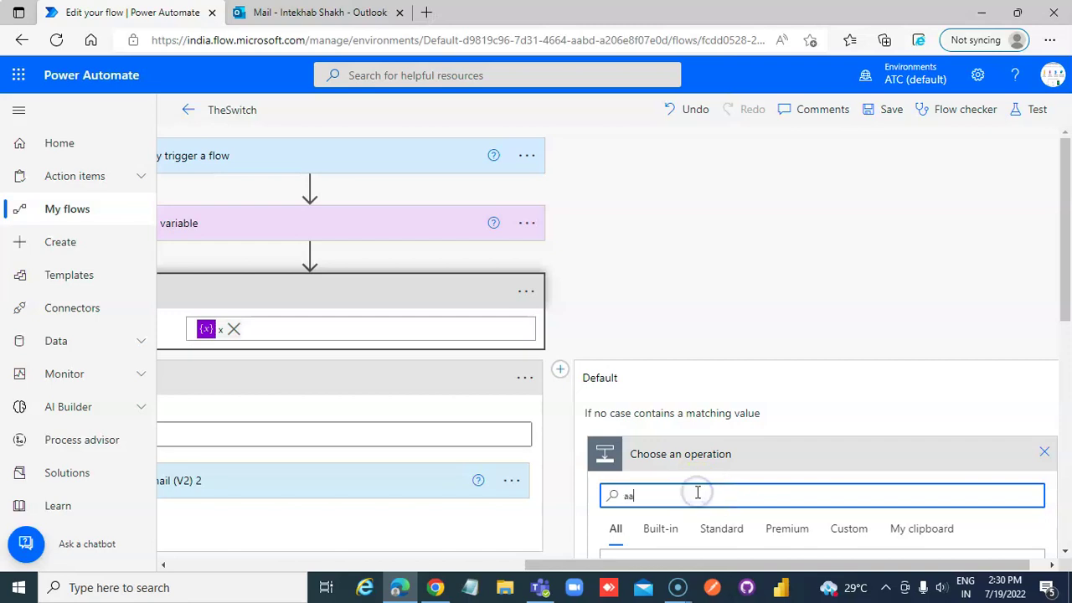
scroll(698, 495, "down", 1)
scroll(696, 500, "down", 2)
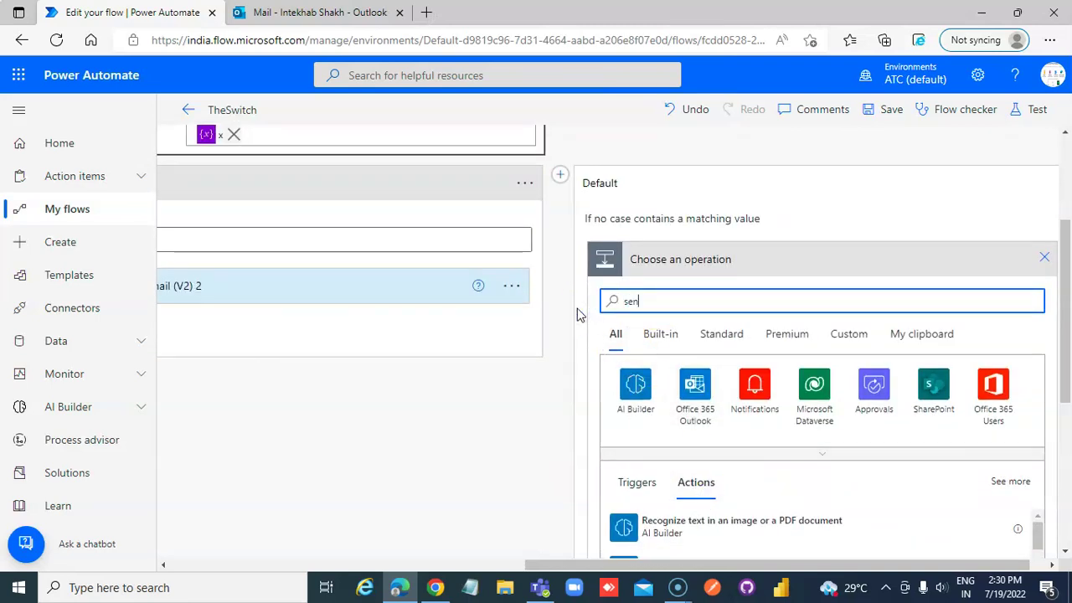
type("d an")
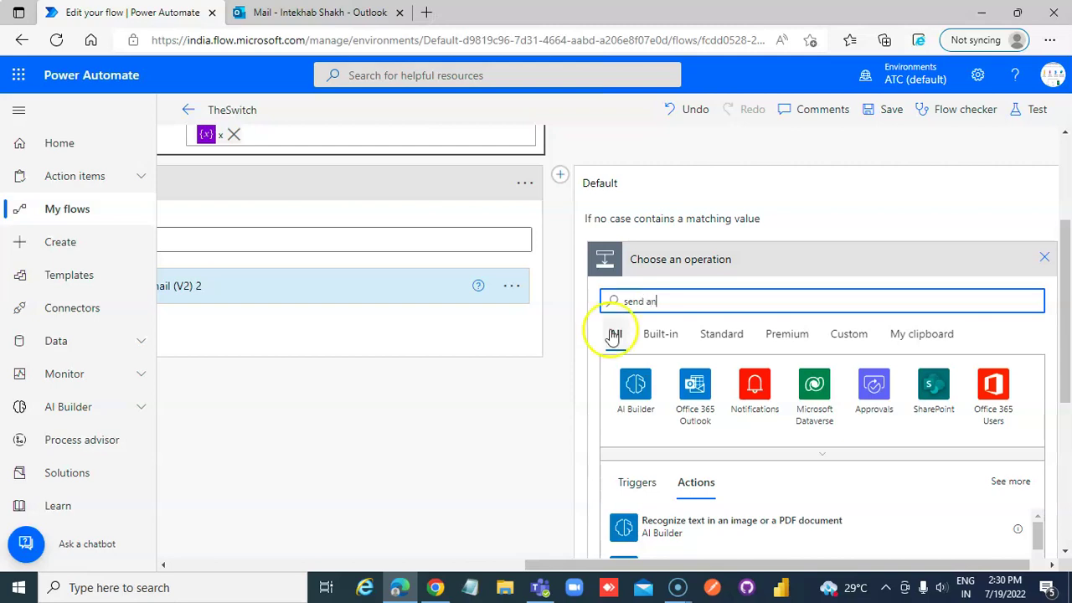
scroll(677, 371, "down", 2)
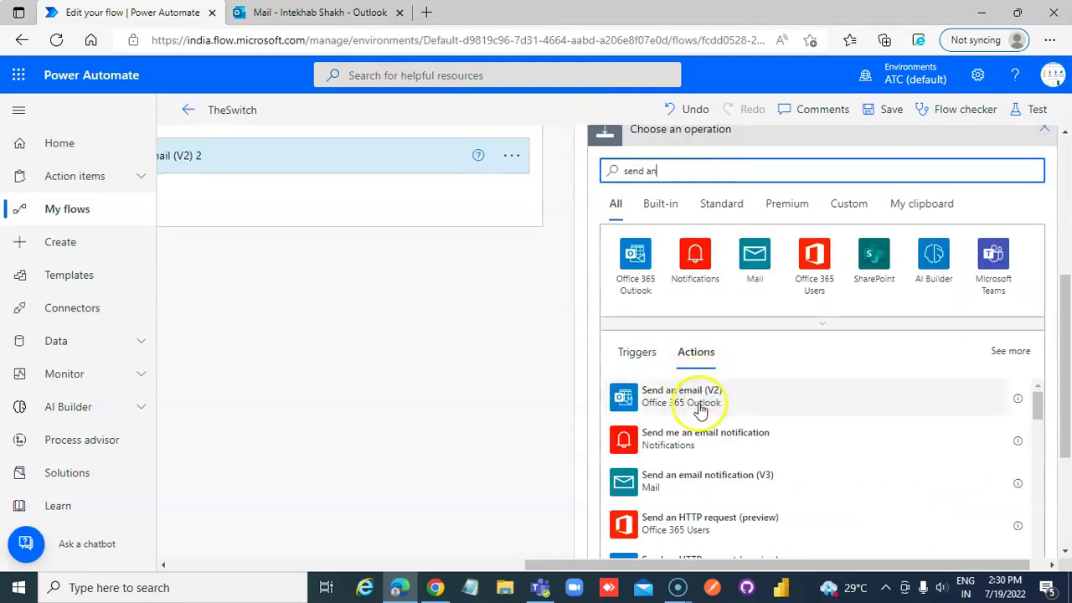
left_click(699, 401)
Address the email to the suggested recipient, with subject and body both 'Cook Biryani'.
left_click(759, 243)
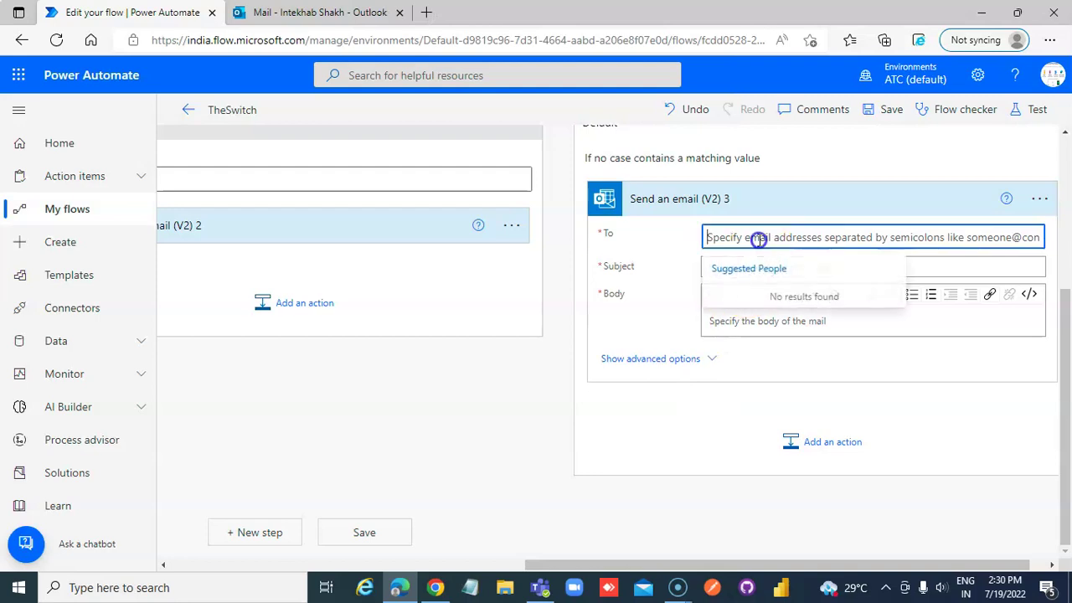
type("aa")
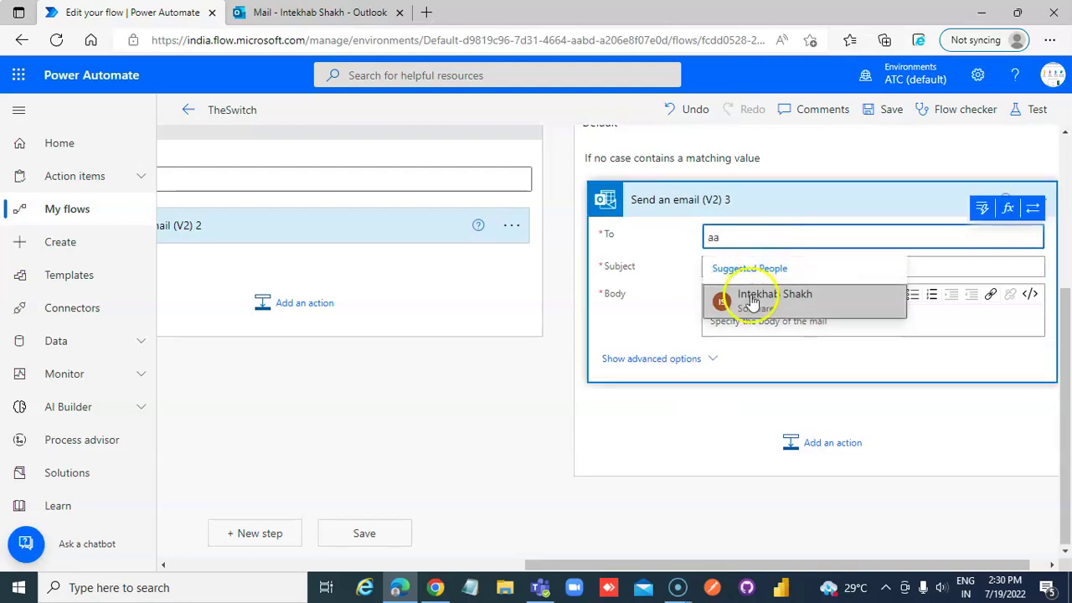
left_click(750, 302)
left_click(745, 268)
type("Cook Biryani")
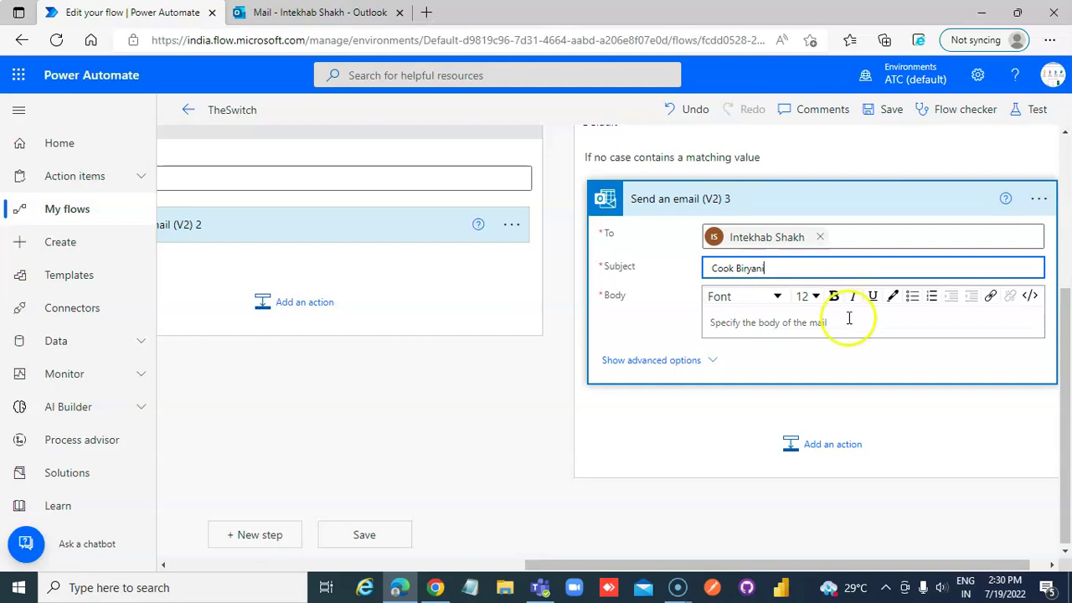
left_click_drag(778, 267, 616, 264)
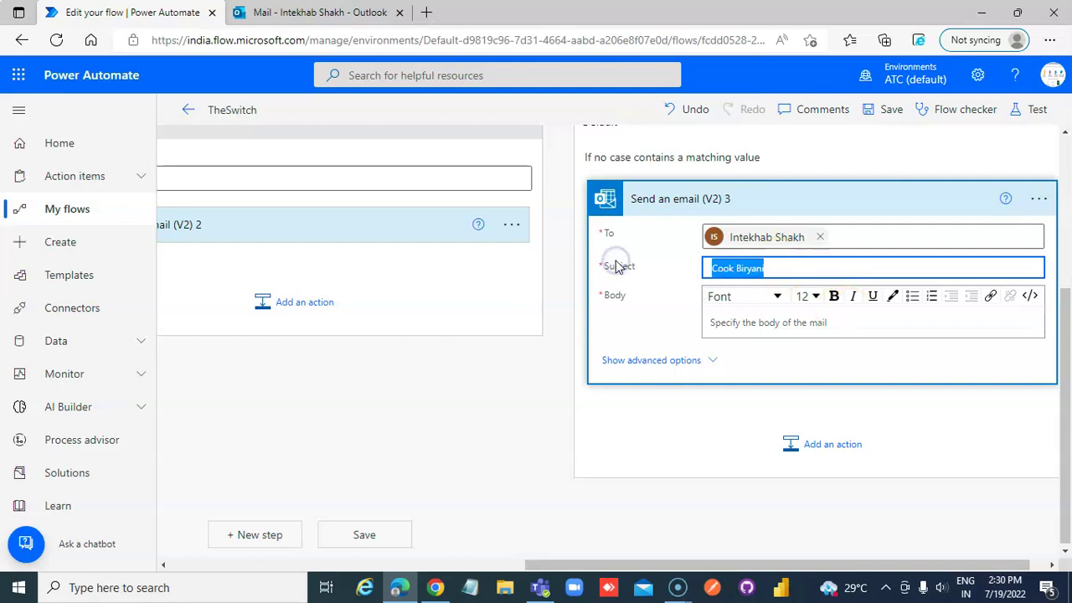
key("ctrl+c")
left_click(725, 324)
key("ctrl+v")
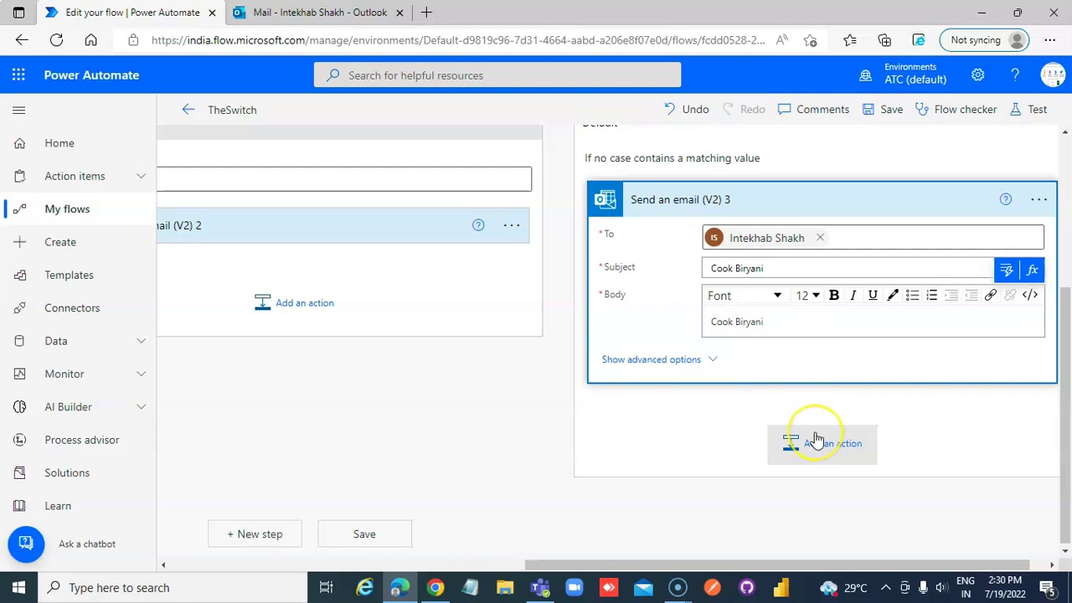
scroll(838, 402, "up", 2)
Save TheSwitch and run a manual test of the flow.
scroll(857, 371, "up", 2)
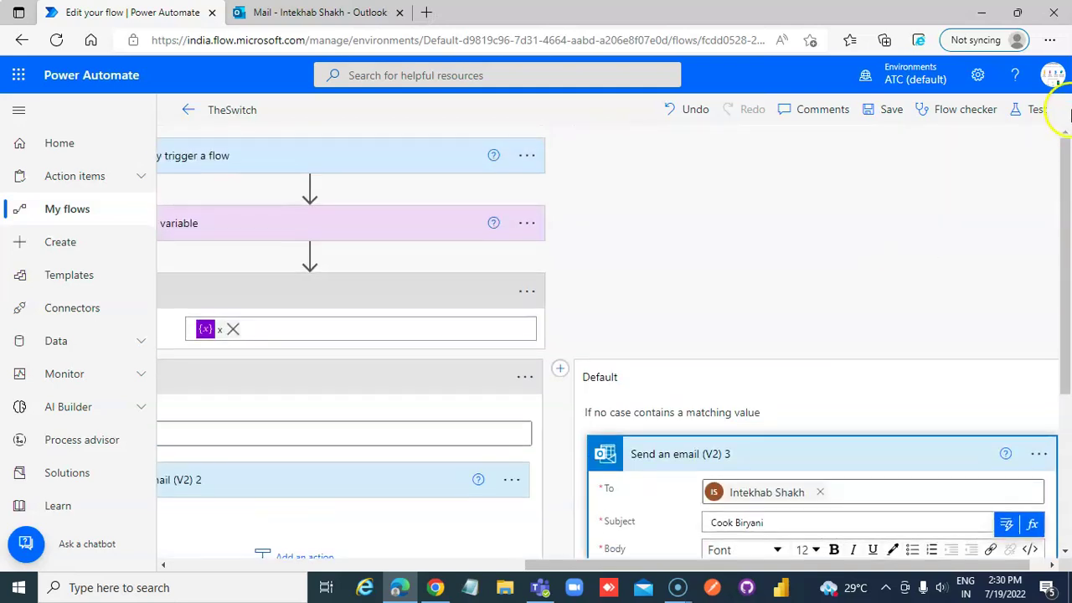
left_click(1020, 110)
left_click(852, 148)
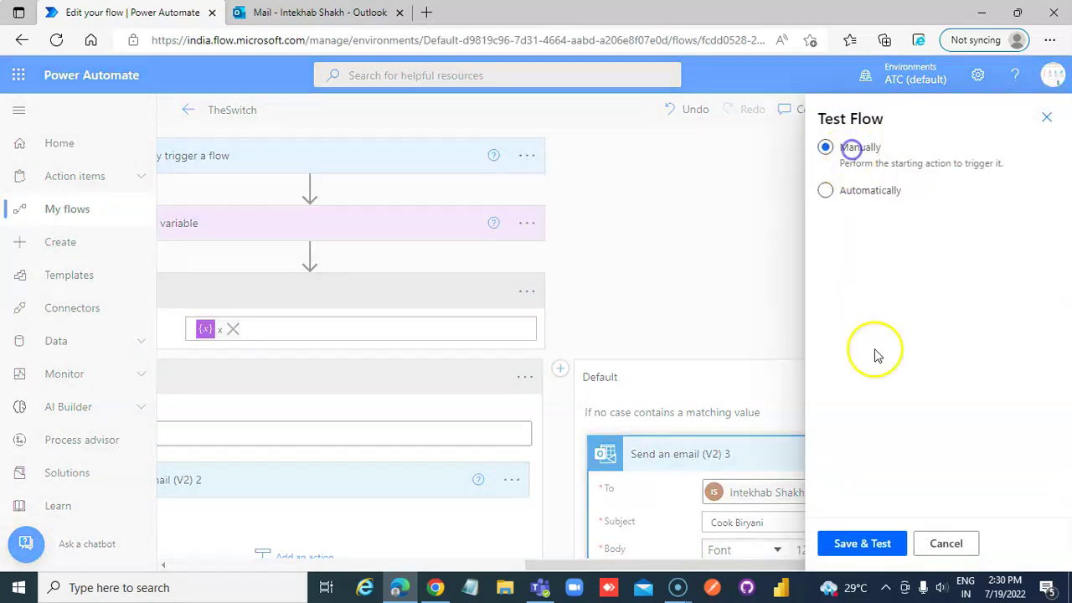
left_click(875, 543)
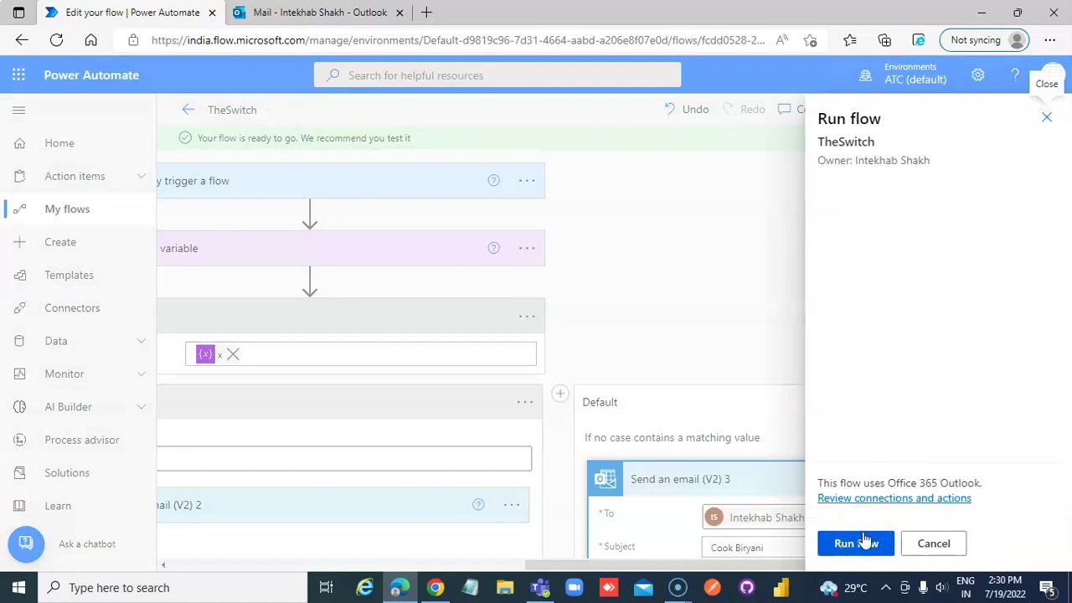
left_click(860, 540)
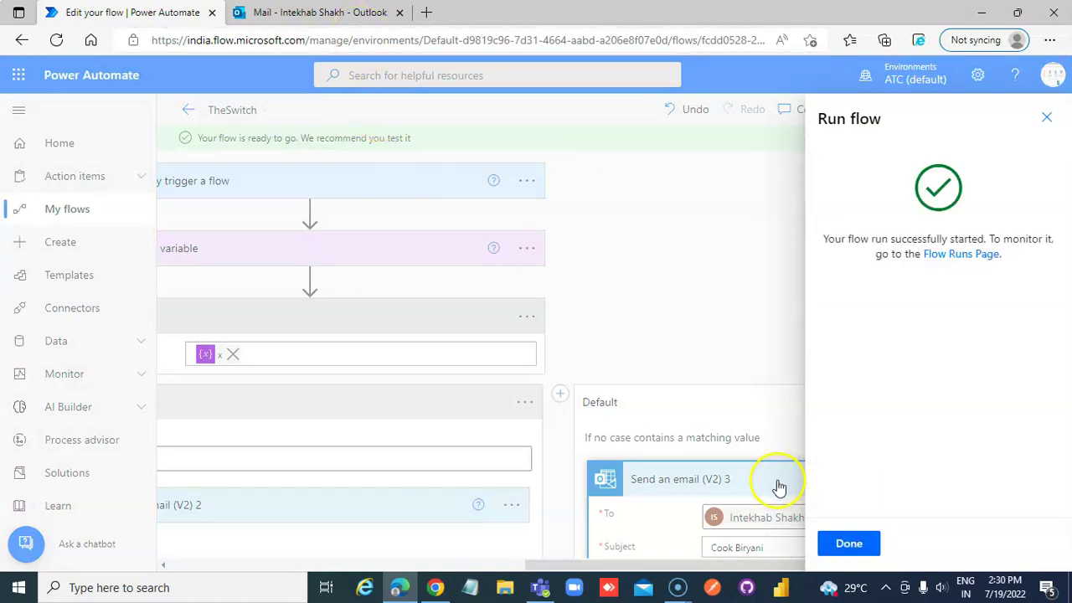
Check the new Cook Biryani email in Outlook, then return to the flow's run history.
left_click(849, 544)
left_click(335, 12)
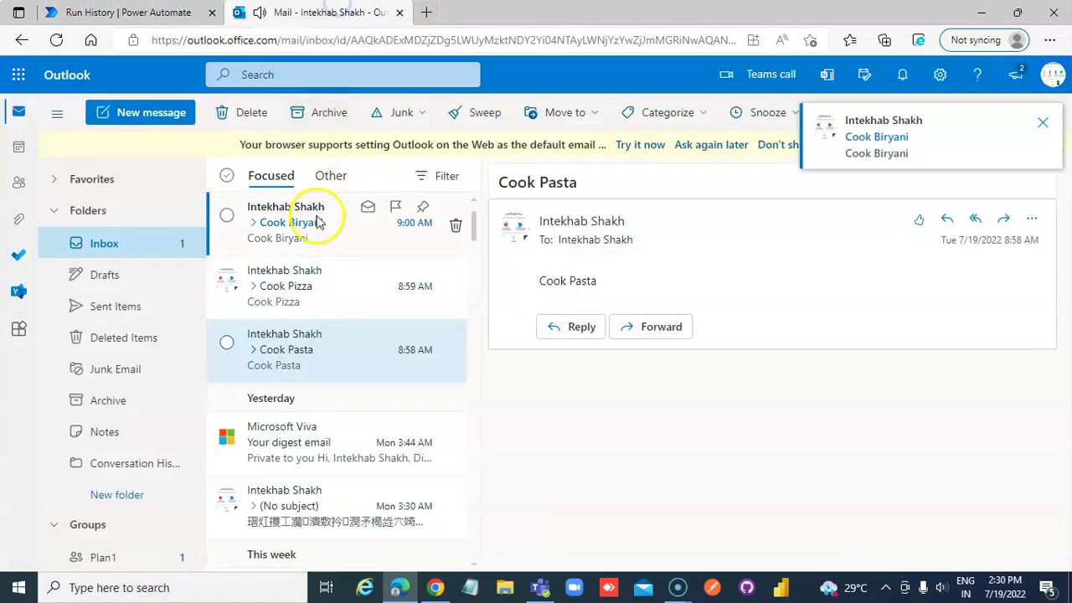
left_click(311, 220)
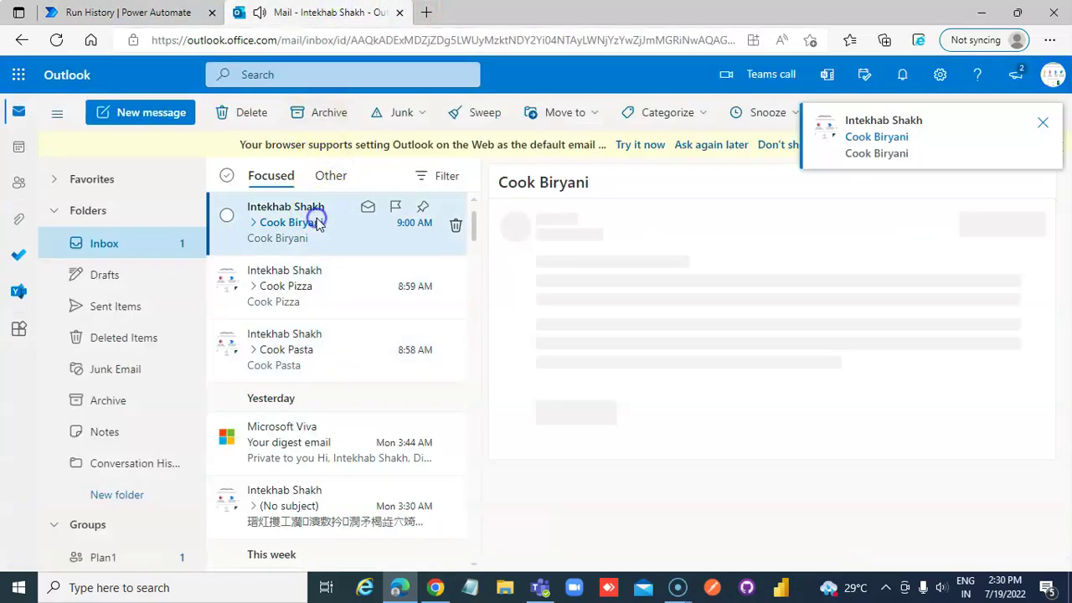
left_click(147, 10)
Reopen TheSwitch in the editor and change variable x's initial value from 3 to 4.
left_click(1037, 397)
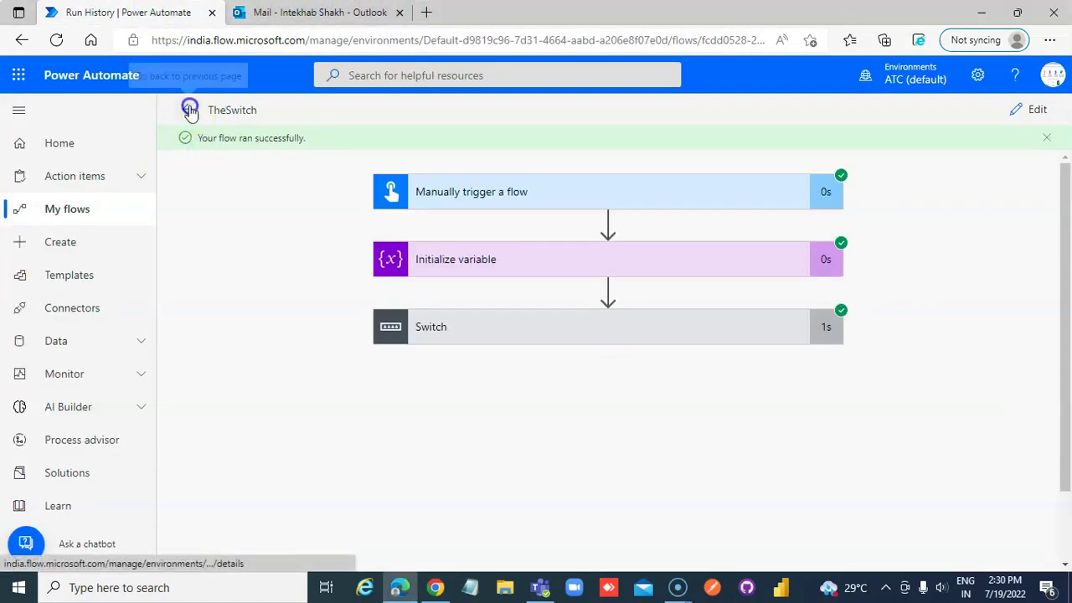
left_click(188, 110)
left_click(215, 111)
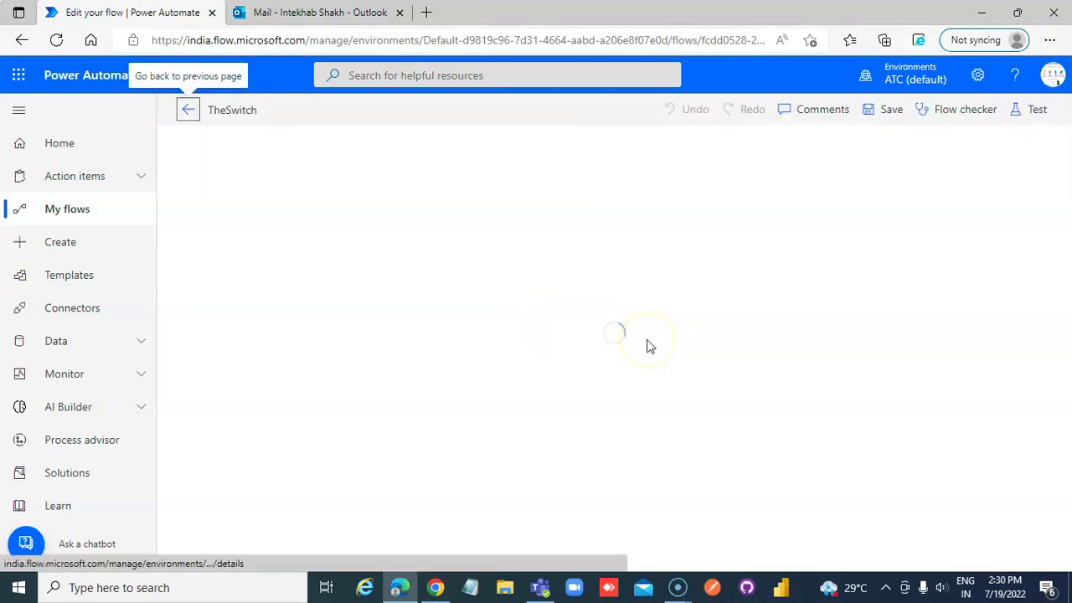
left_click(493, 290)
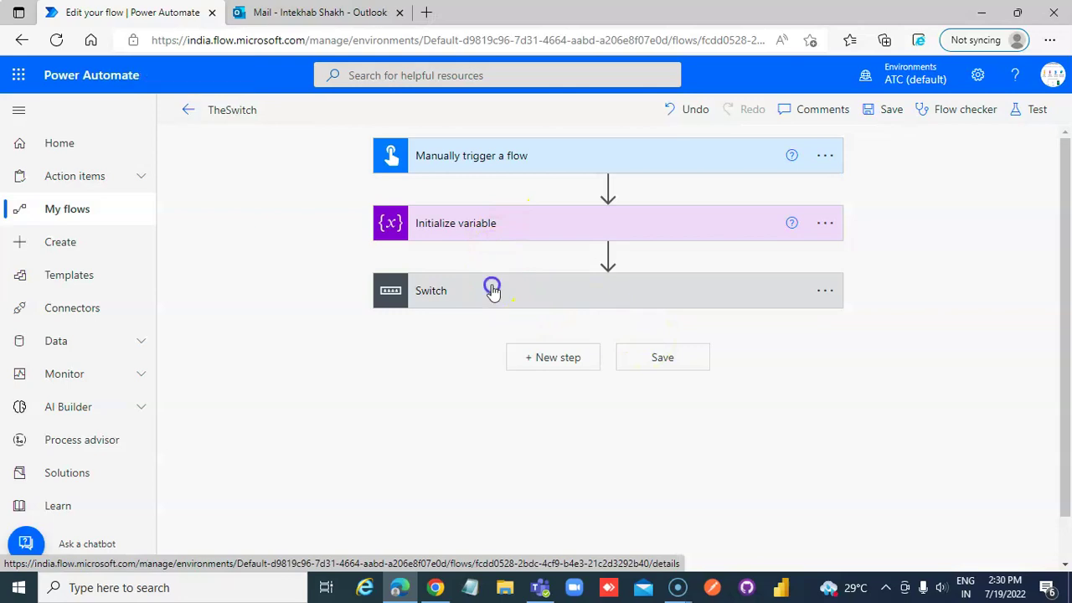
left_click(760, 232)
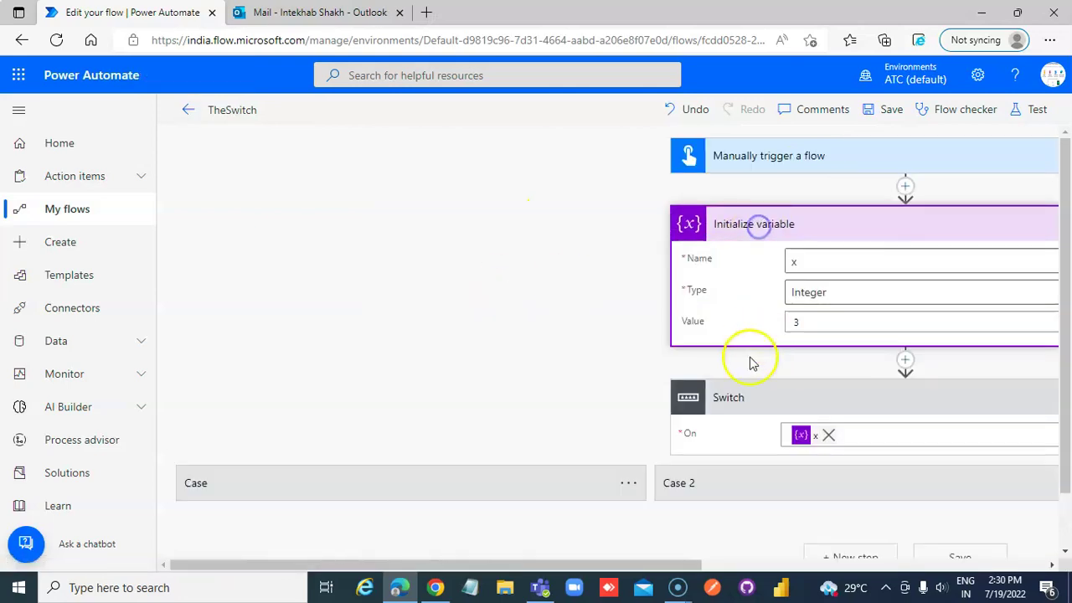
left_click(693, 327)
type("4")
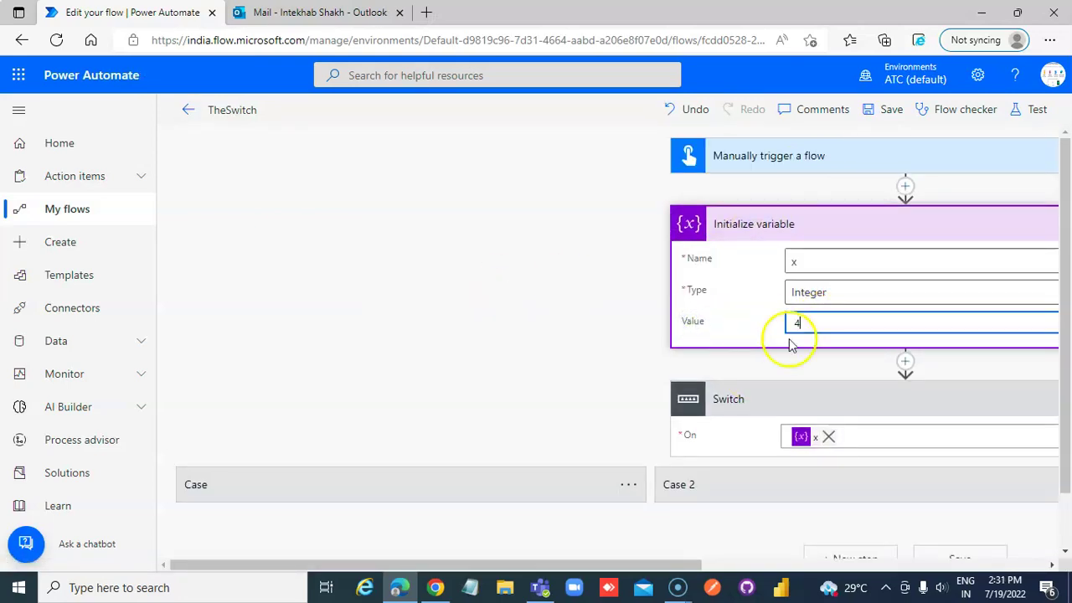
Save the flow and run a manual test.
left_click(1034, 110)
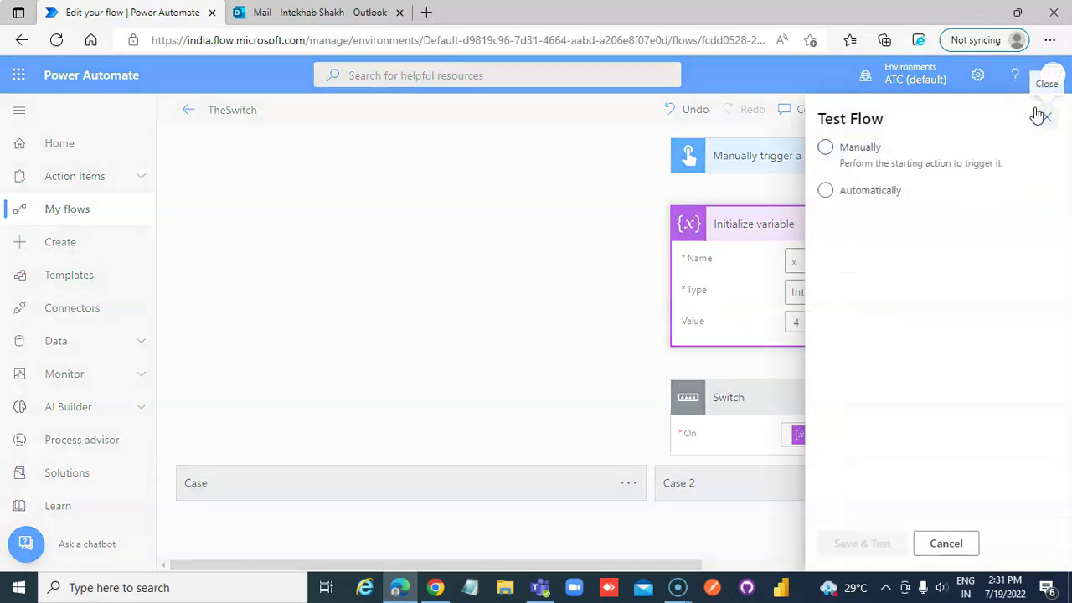
left_click(825, 146)
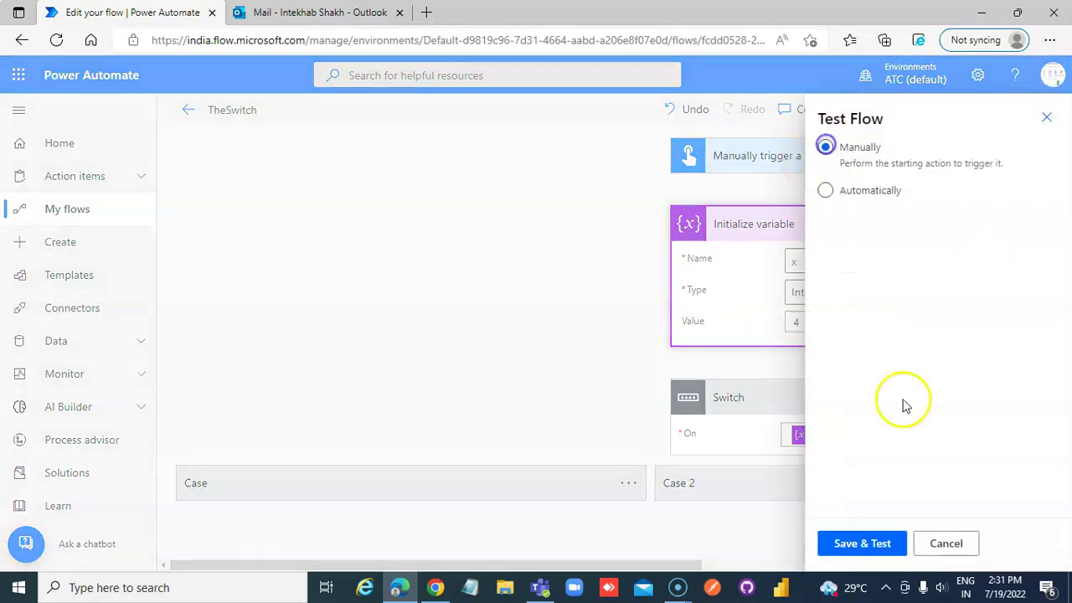
left_click(872, 544)
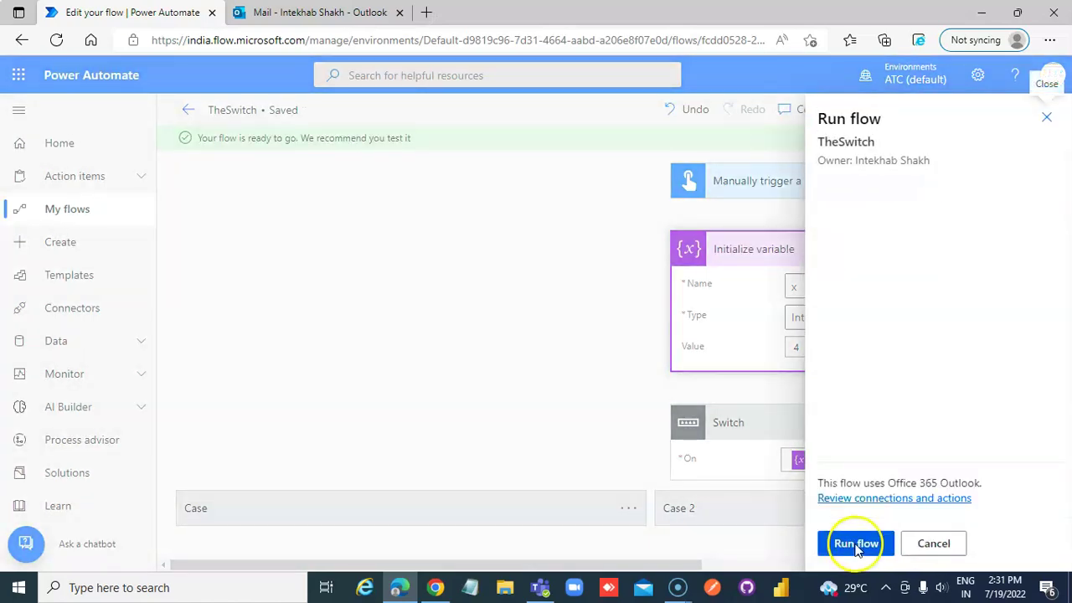
left_click(857, 544)
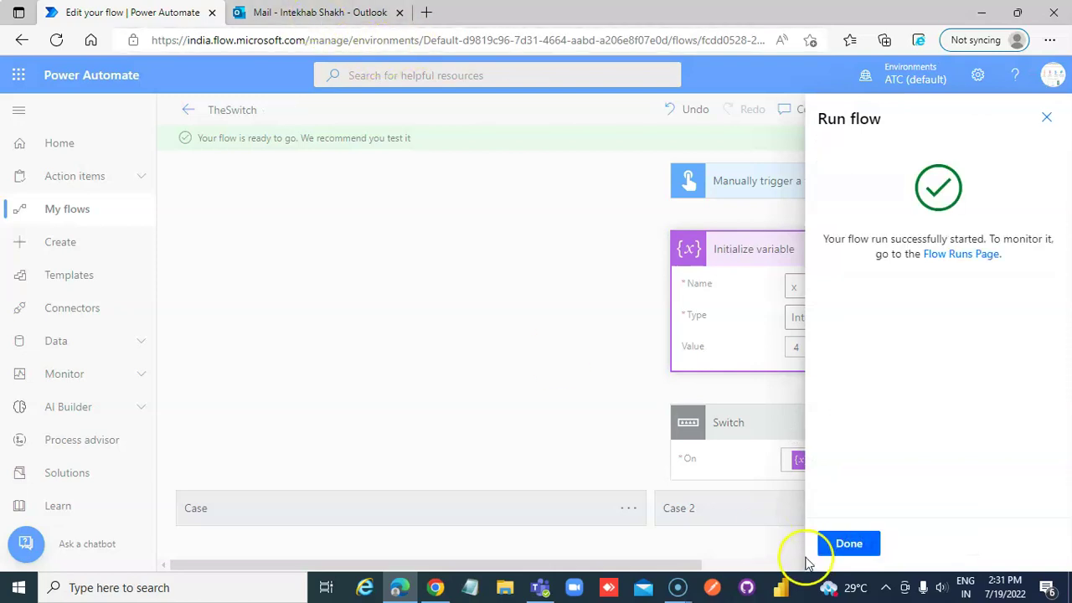
left_click(849, 543)
Compare the new and earlier Cook Biryani emails in Outlook, then return to run history.
left_click(369, 13)
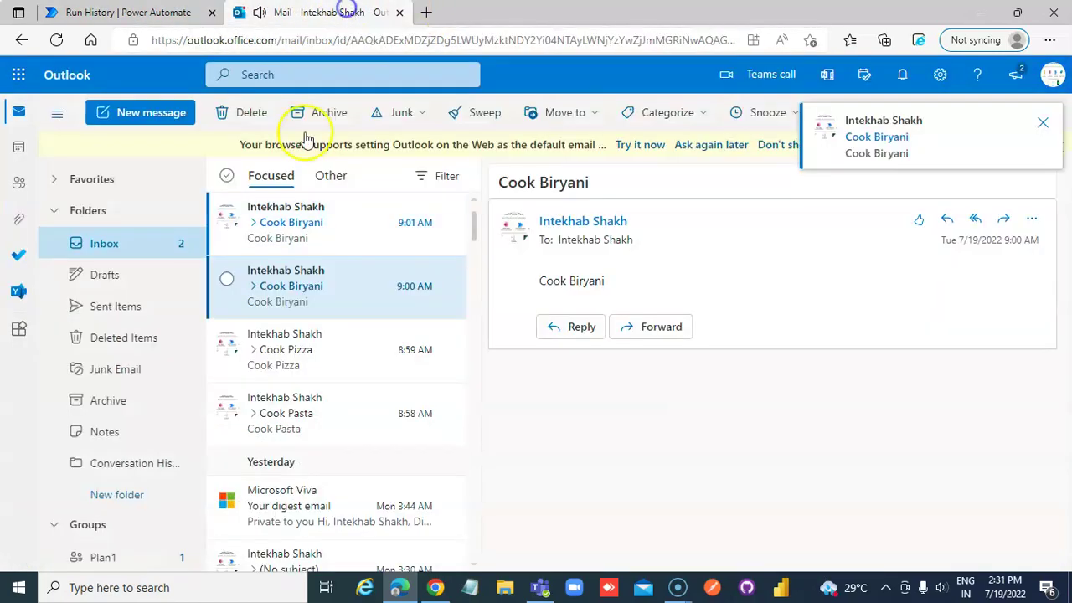
left_click(293, 222)
left_click(335, 286)
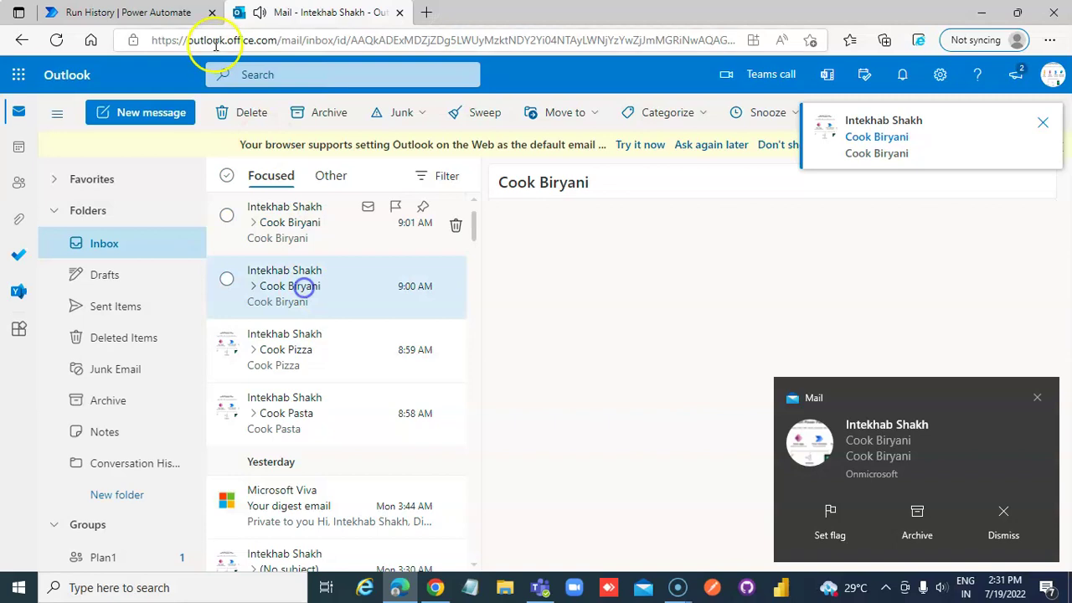
left_click(1037, 397)
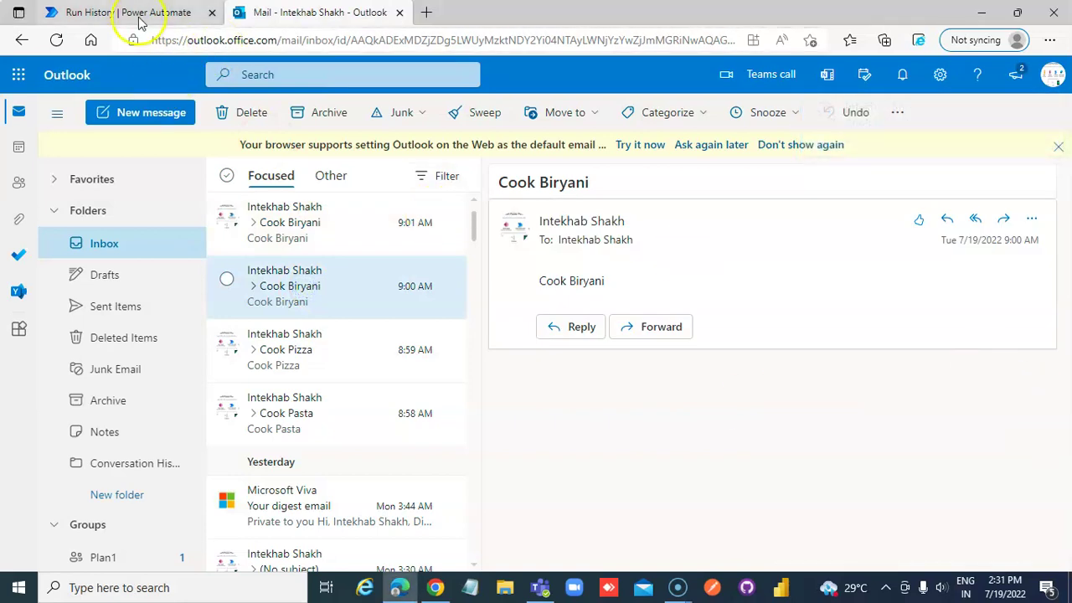
left_click(141, 12)
left_click(187, 110)
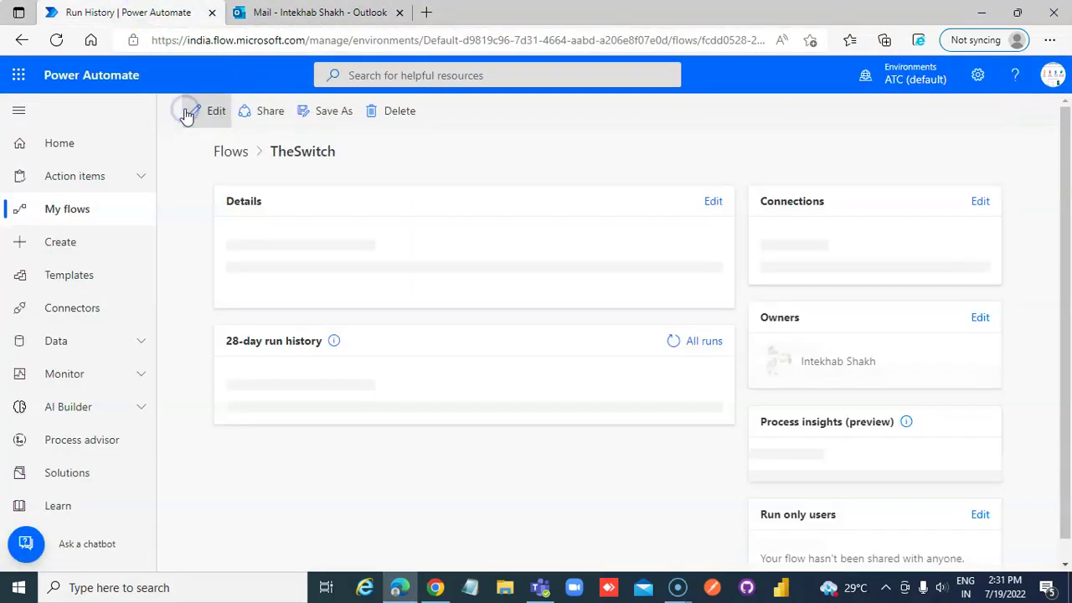
left_click(228, 118)
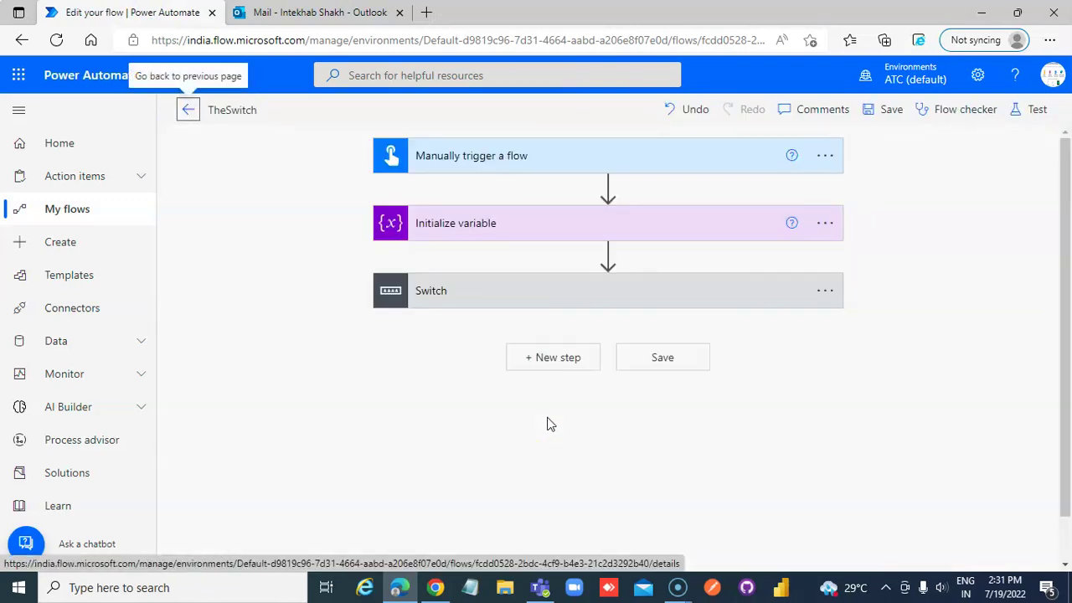
left_click(543, 285)
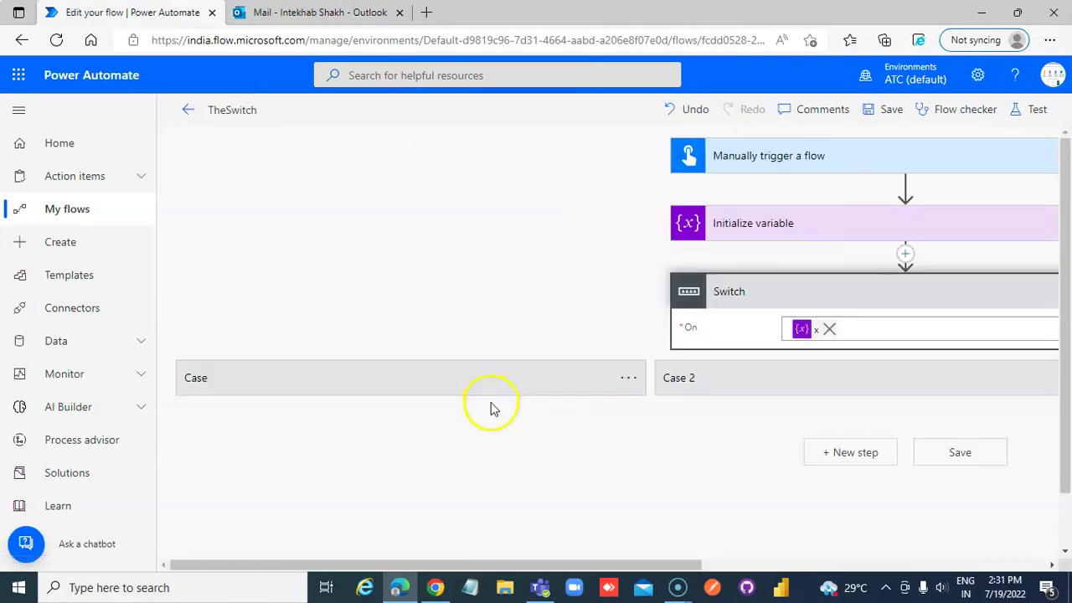
left_click(475, 381)
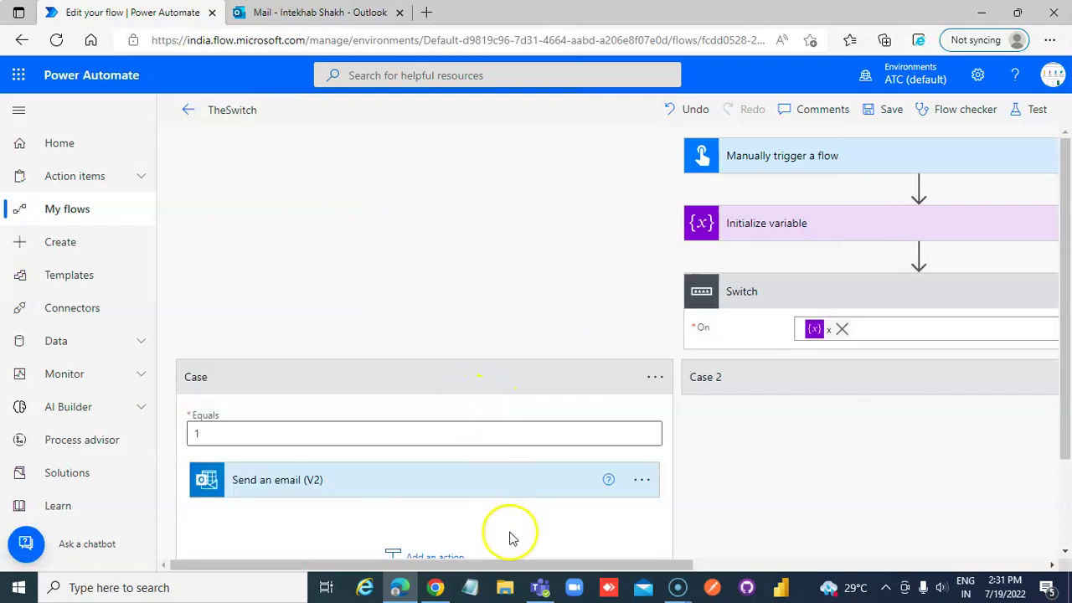
left_click_drag(508, 566, 720, 566)
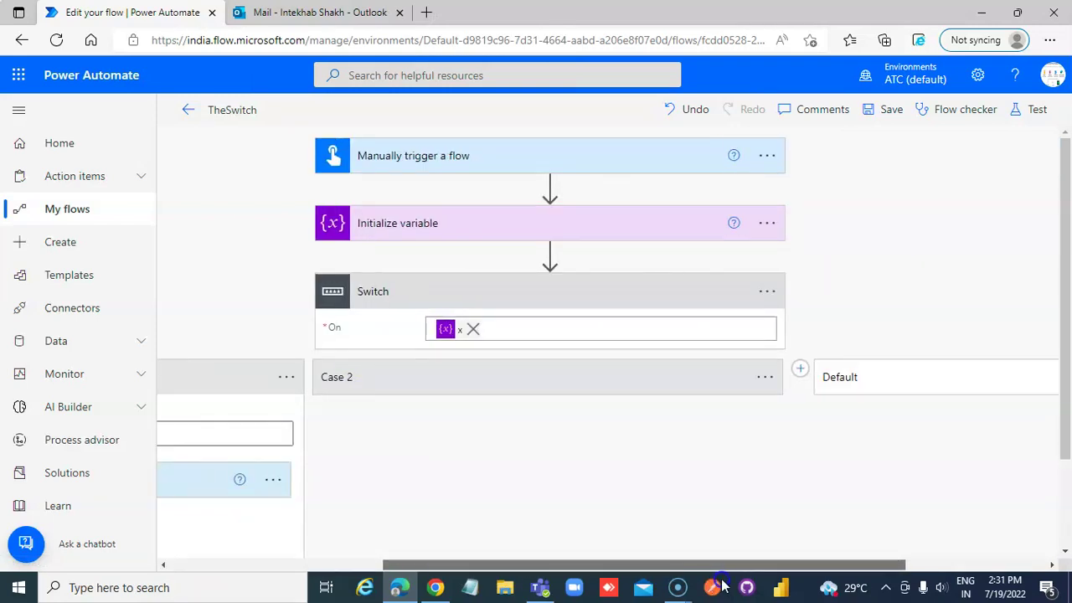
left_click(527, 381)
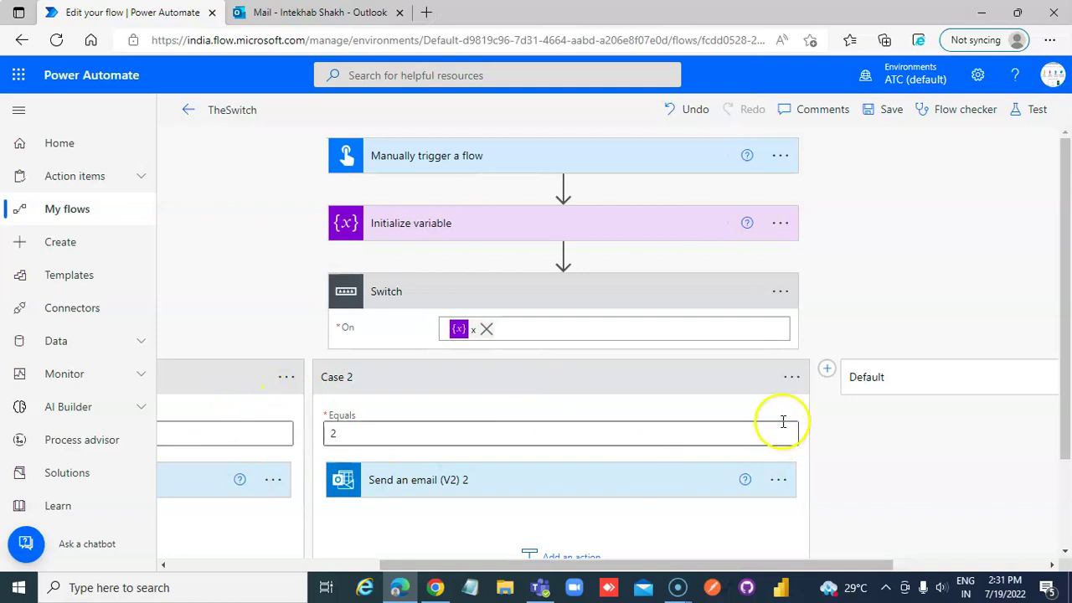
left_click(930, 379)
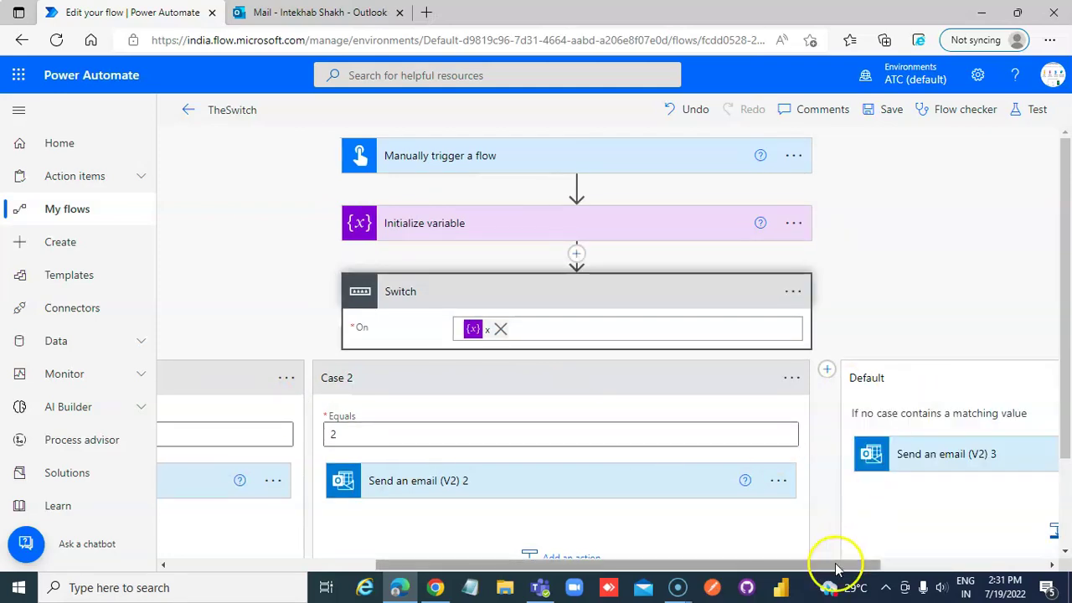
left_click_drag(835, 566, 1034, 566)
left_click(817, 460)
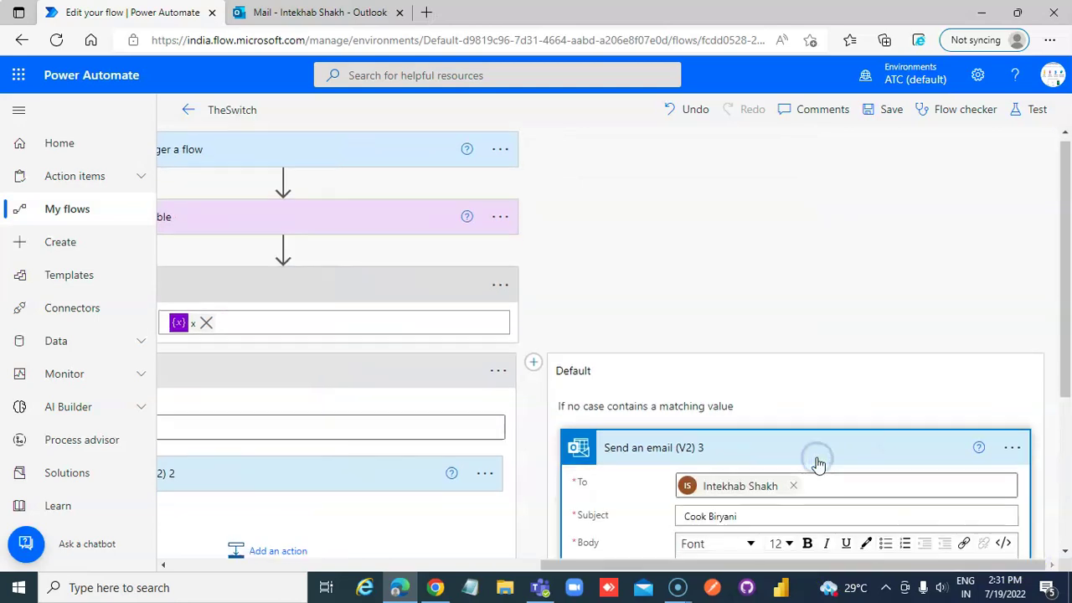
Expand the Initialize variable step to confirm x is 4 and pan across the Switch branches.
scroll(816, 460, "down", 3)
scroll(783, 256, "up", 3)
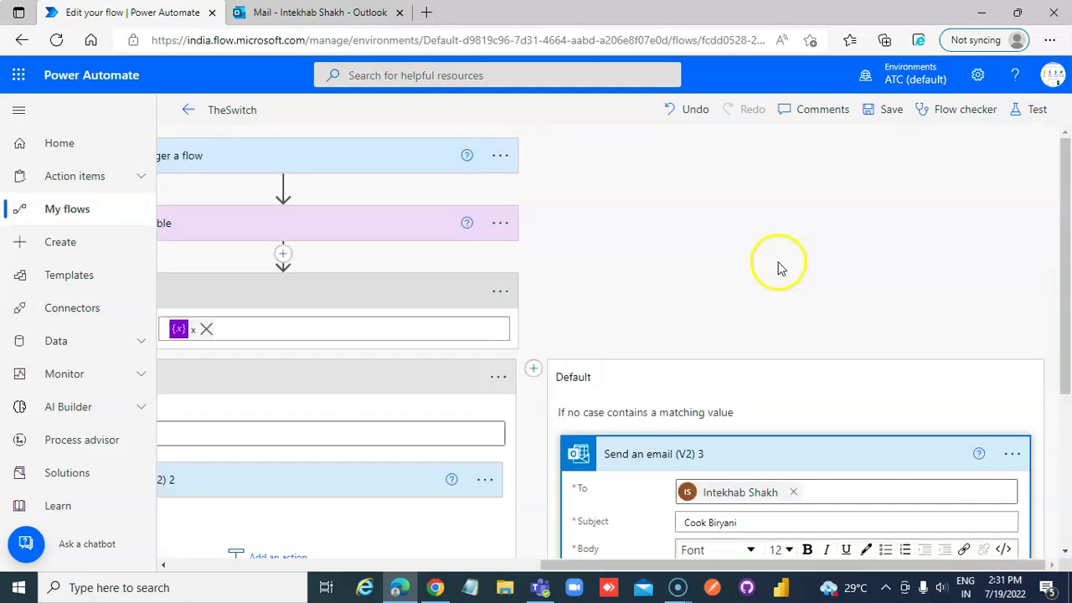
left_click_drag(630, 572, 407, 564)
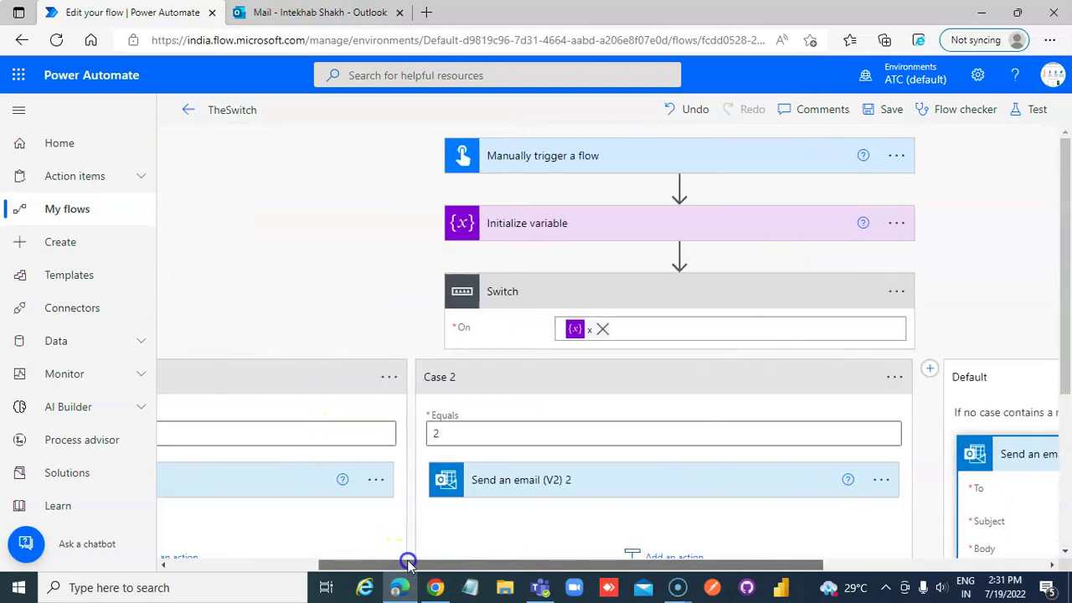
left_click(564, 224)
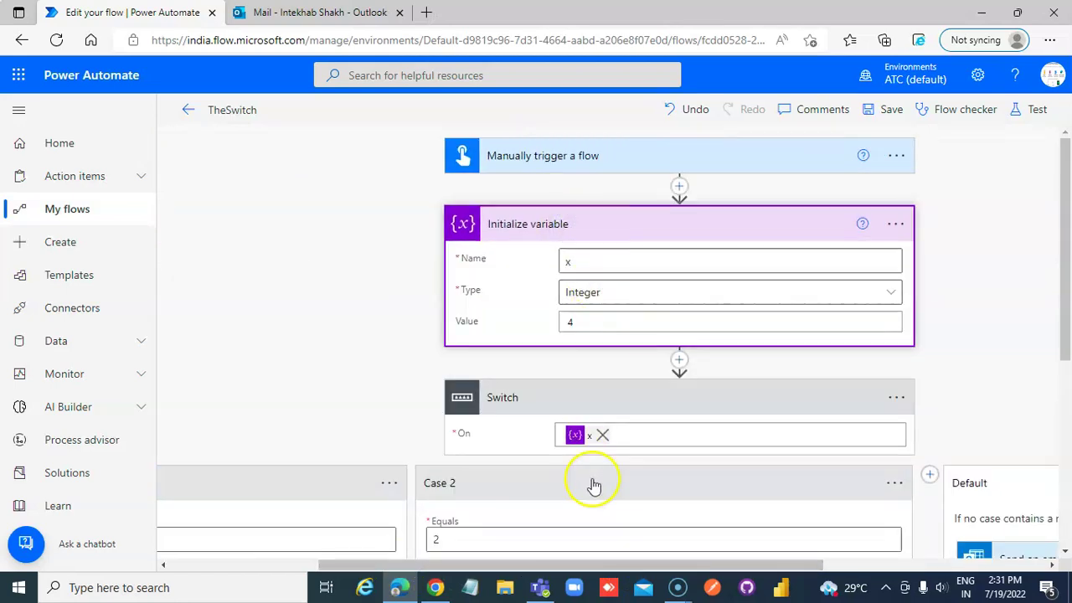
left_click_drag(606, 564, 428, 572)
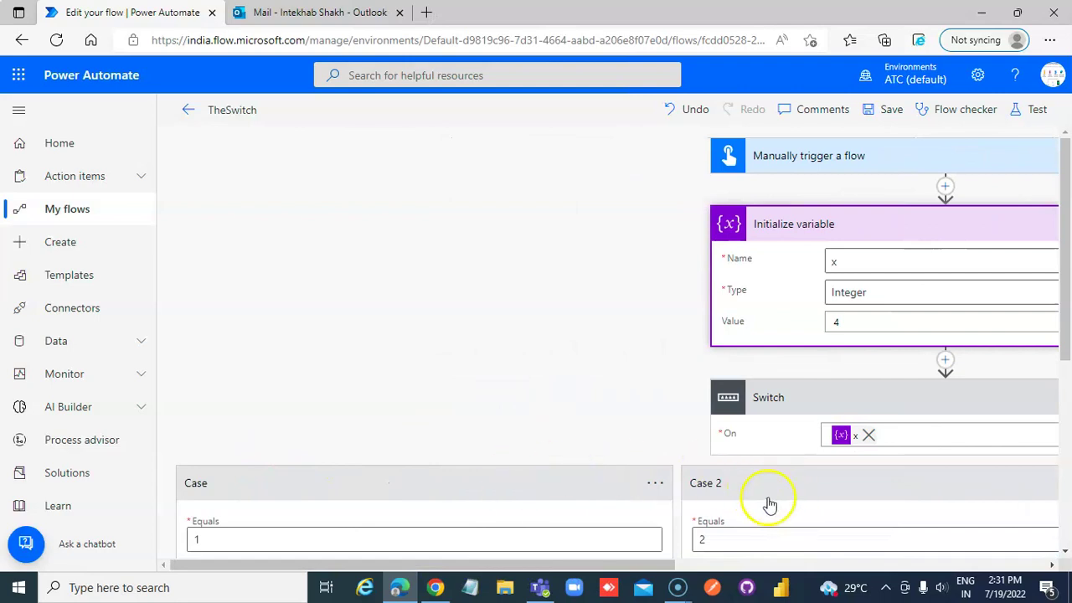
left_click_drag(628, 563, 954, 567)
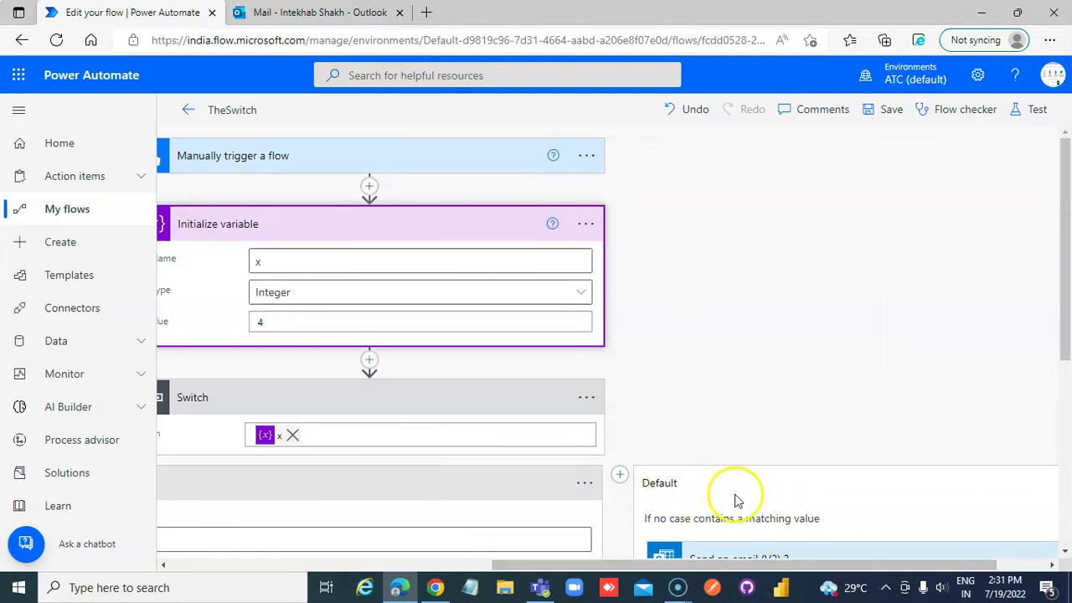
mouse_move(704, 566)
left_mouse_down()
mouse_move(395, 567)
mouse_move(671, 588)
left_mouse_up()
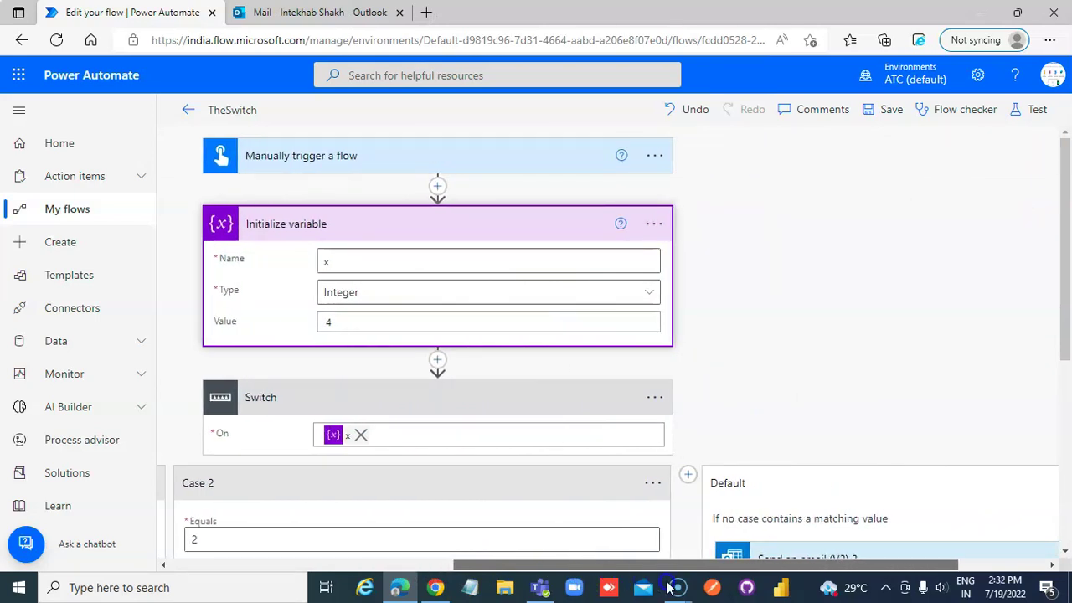
left_click_drag(671, 589, 310, 578)
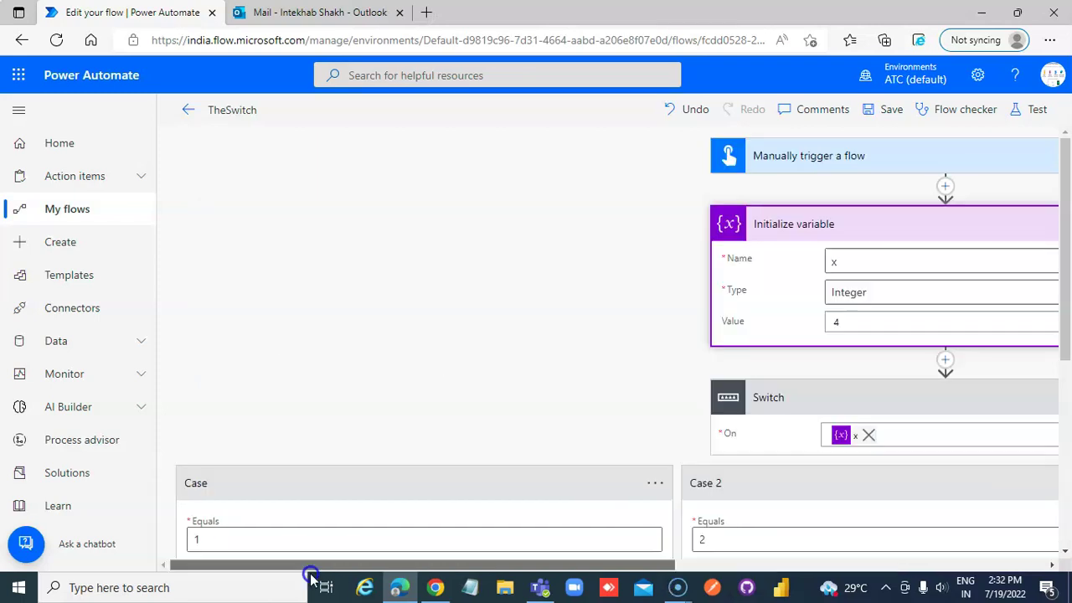